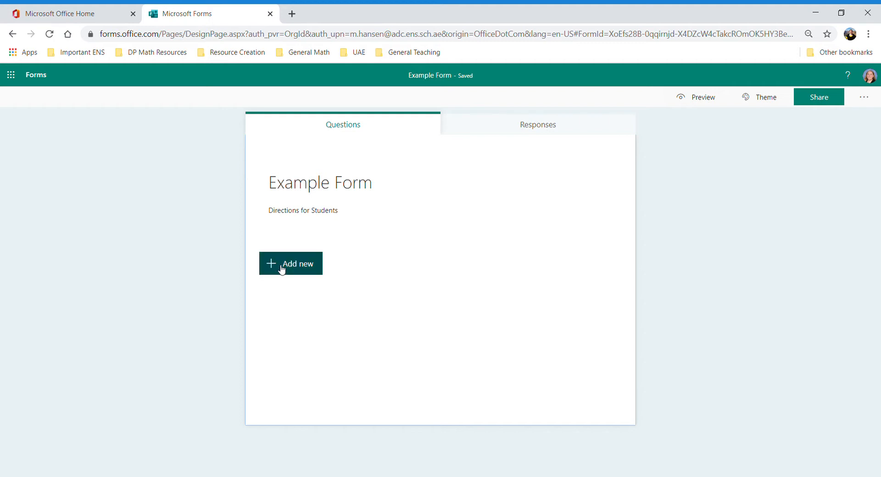
- Add a new Choice question to the form
left_click(286, 270)
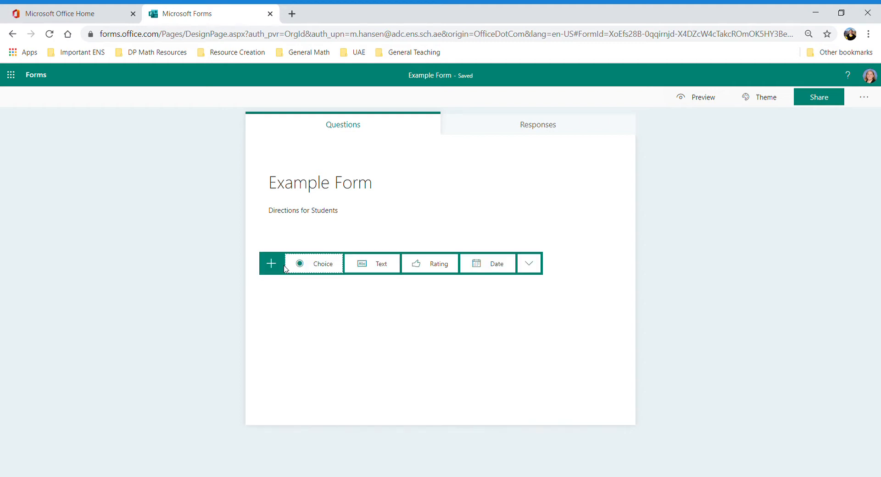
left_click(537, 266)
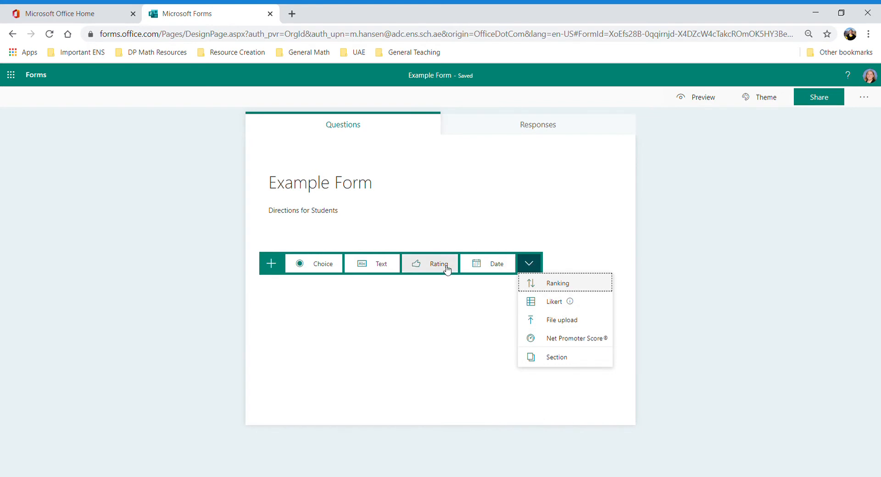
left_click(322, 265)
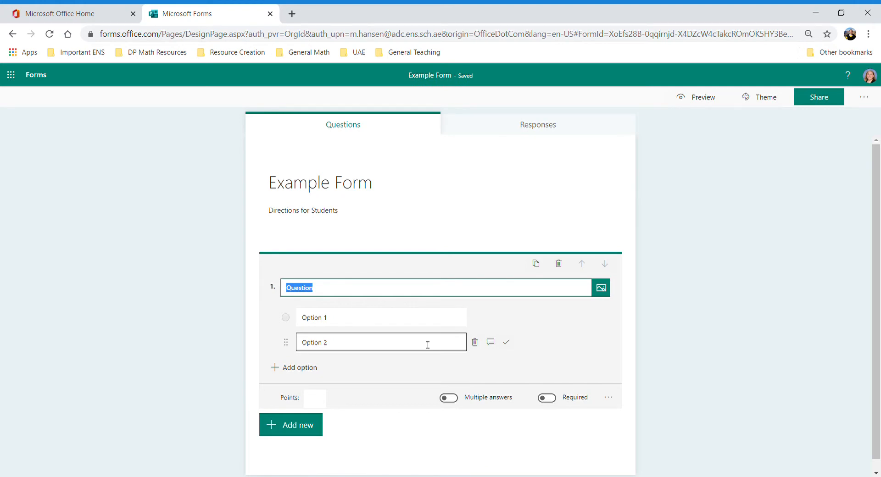
left_click(609, 399)
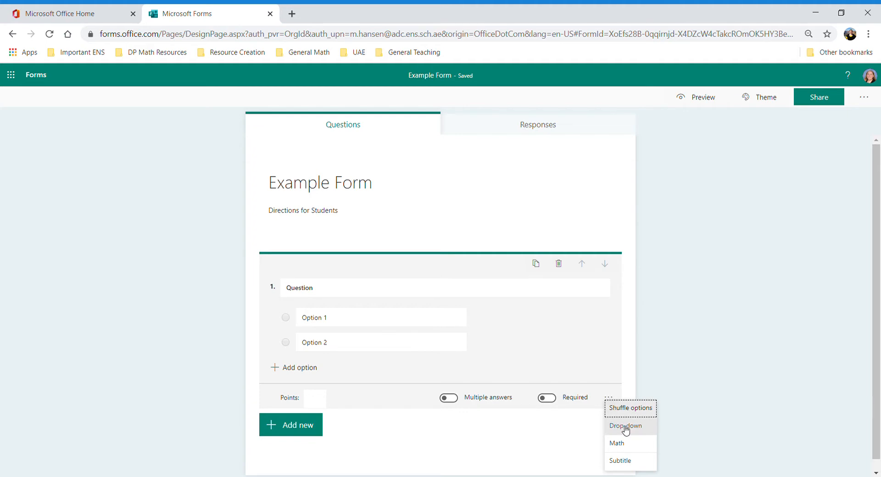
left_click(595, 350)
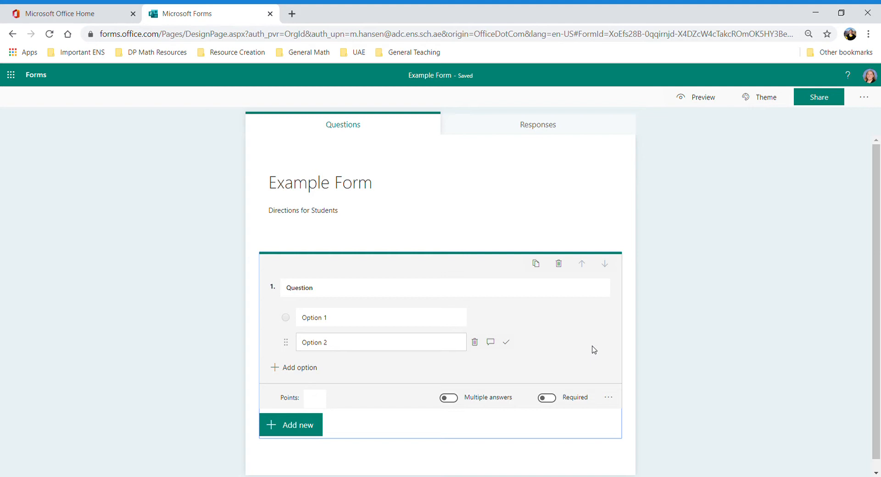
- Clear the default title text of question 1
left_click(338, 287)
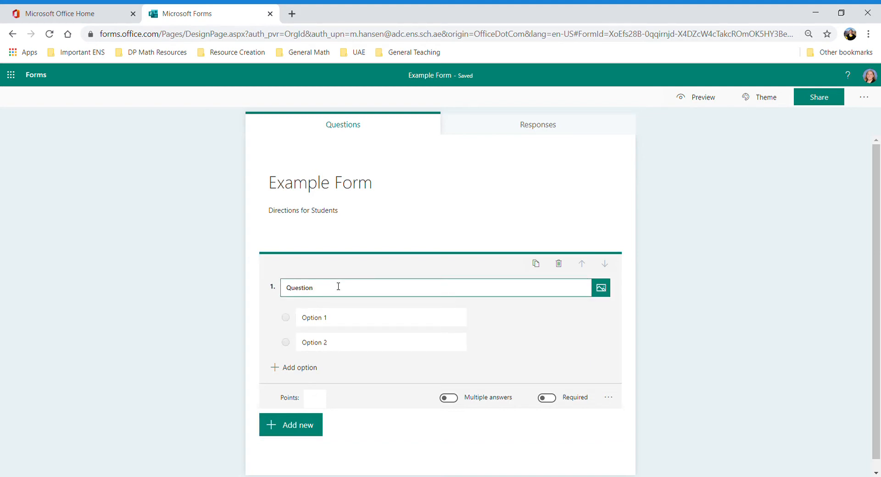
key("BackSpace")
key("BackSpace")
key("BackSpace")
key("BackSpace")
key("BackSpace")
key("BackSpace")
key("BackSpace")
key("BackSpace")
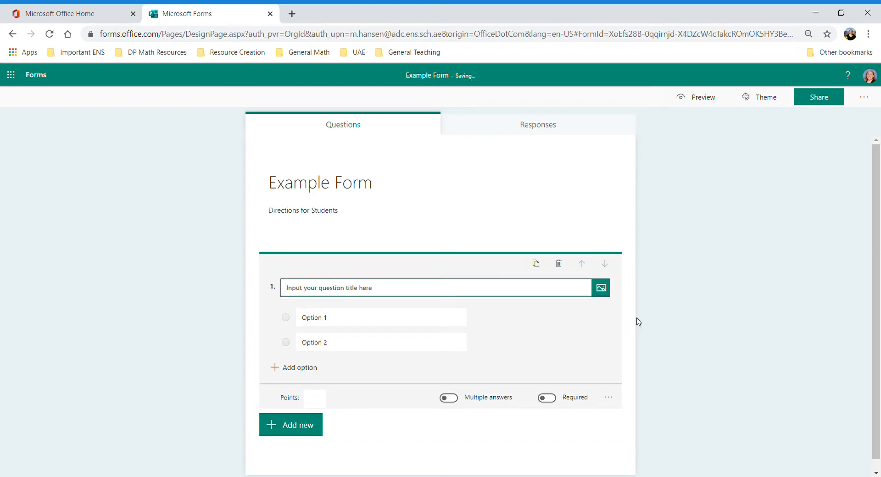
left_click(570, 339)
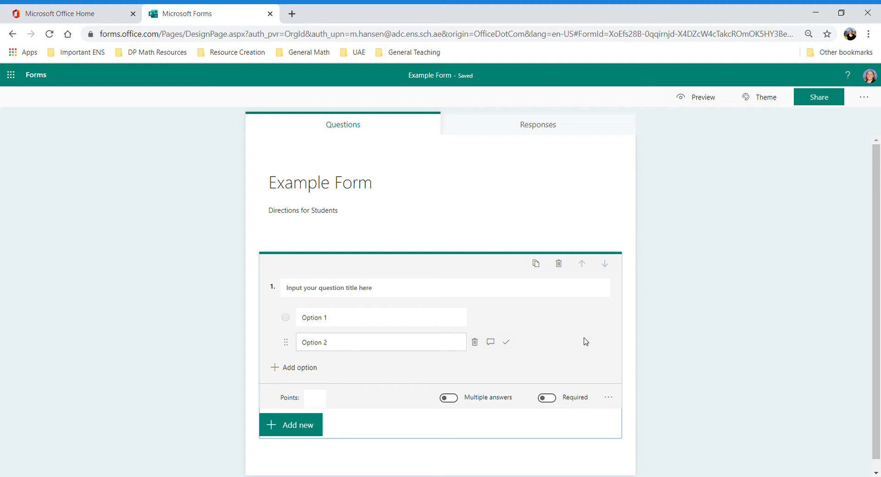
- Turn on the Math option for question 1 and view the equation keypad below its title
left_click(610, 400)
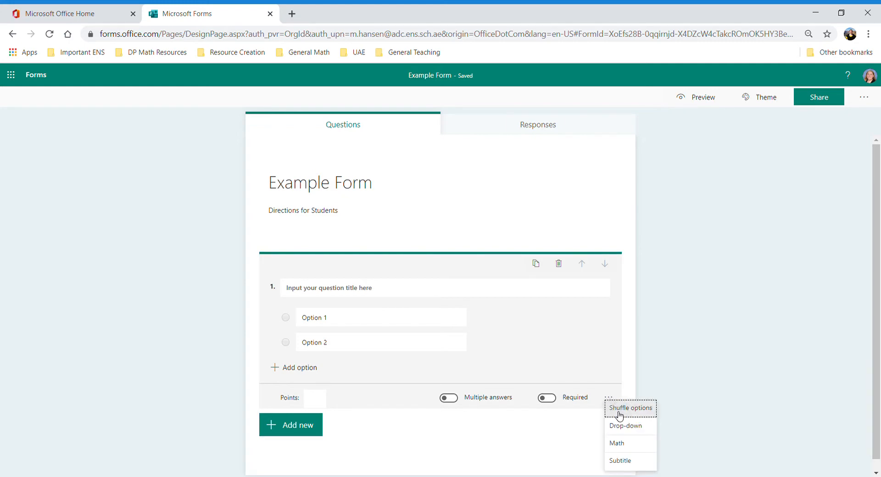
left_click(632, 447)
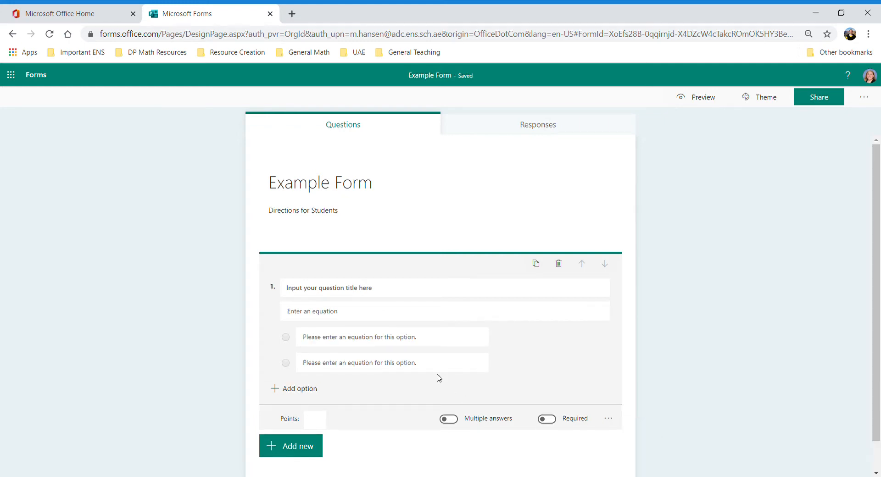
left_click(323, 285)
left_click(327, 314)
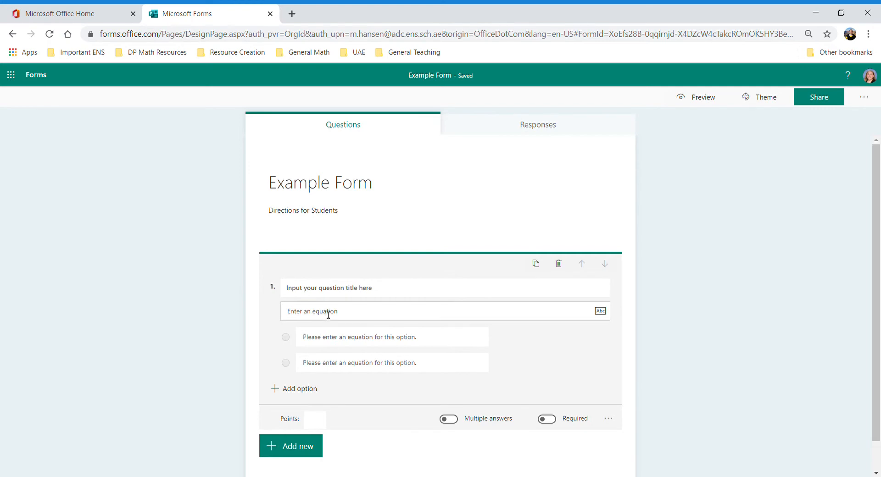
left_click(334, 294)
left_click(330, 315)
left_click(332, 317)
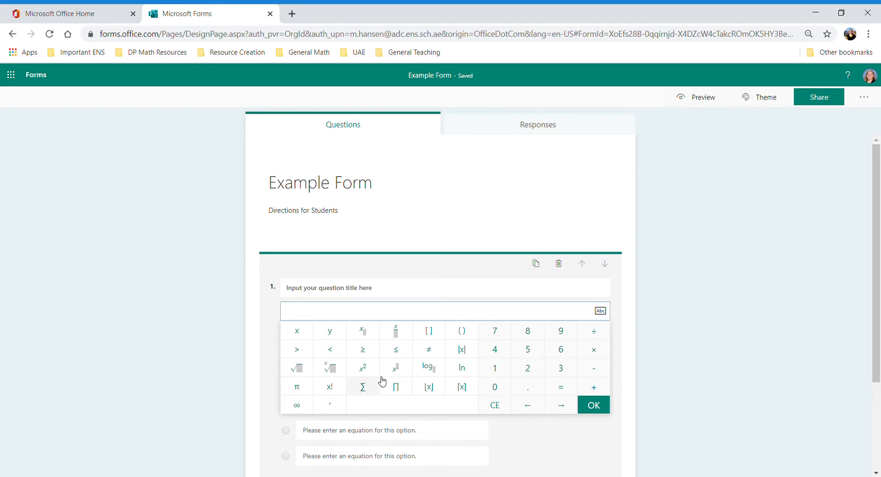
left_click(389, 294)
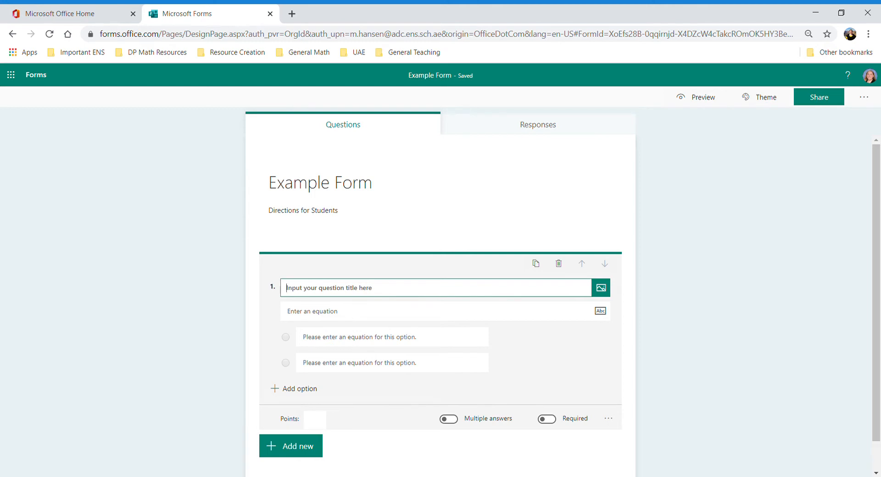
- Upload the image of the second-derivative problem for xy = −y + 6 into question 1, then reload the page and reopen the question
left_click(602, 288)
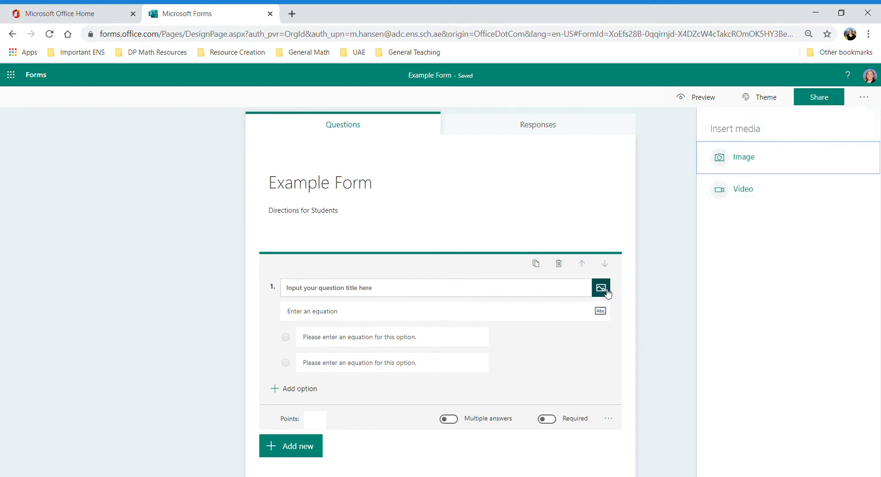
left_click(751, 158)
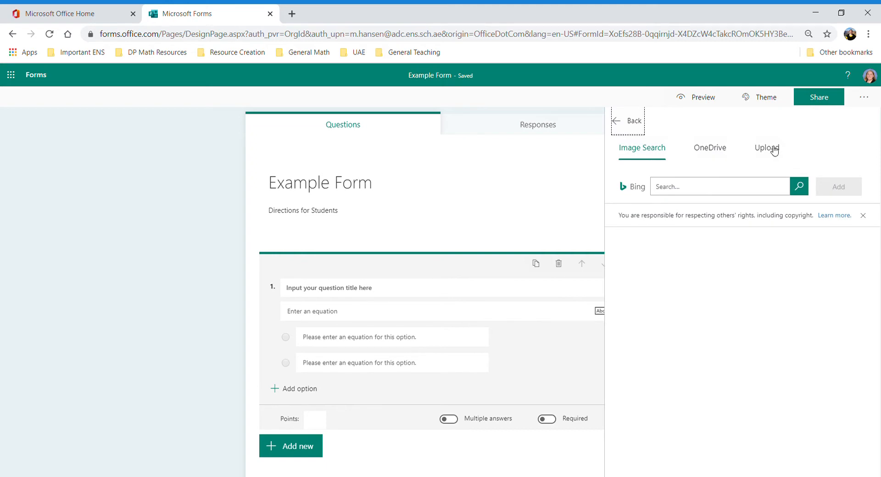
left_click(775, 150)
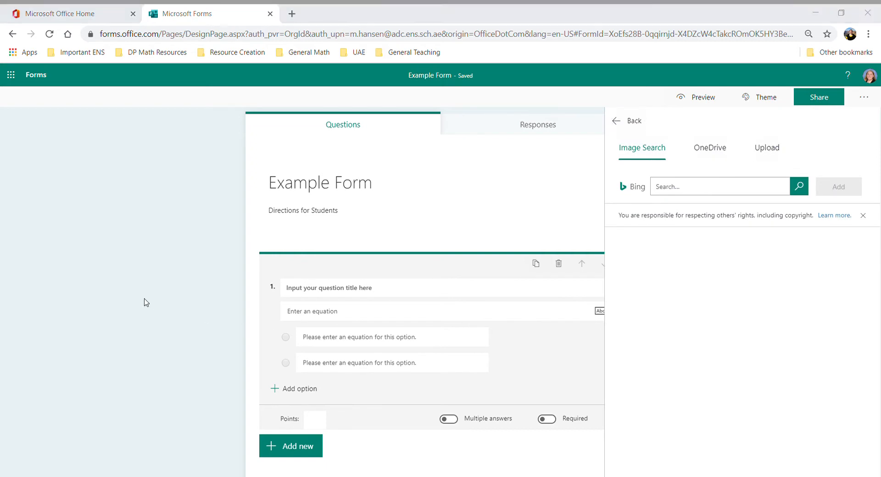
left_click(778, 459)
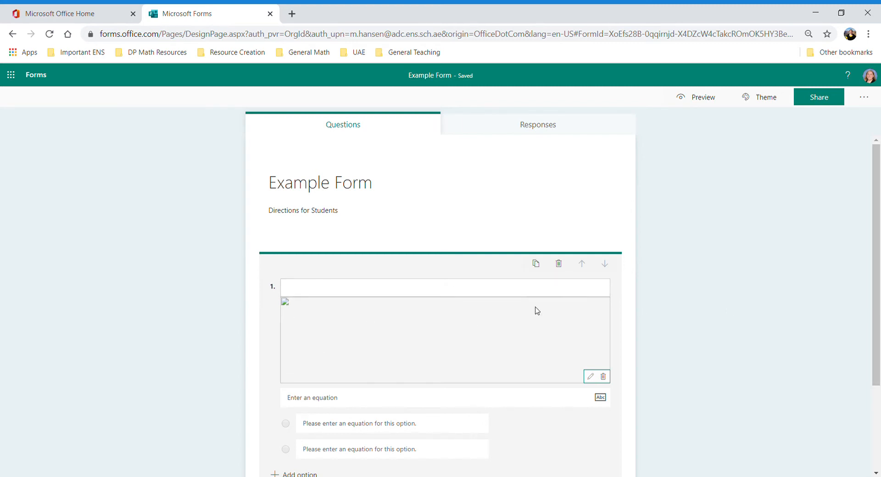
left_click(52, 34)
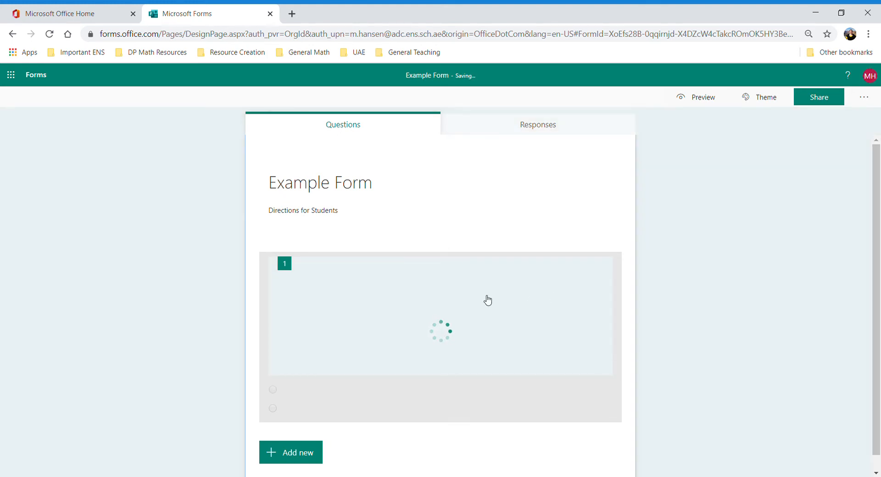
left_click(432, 301)
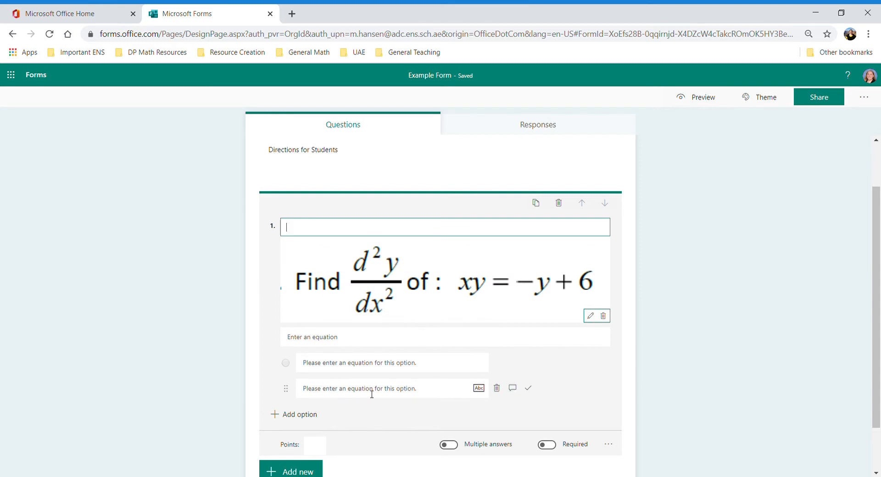
- Add two more answer options to question 1
left_click(303, 415)
left_click(301, 440)
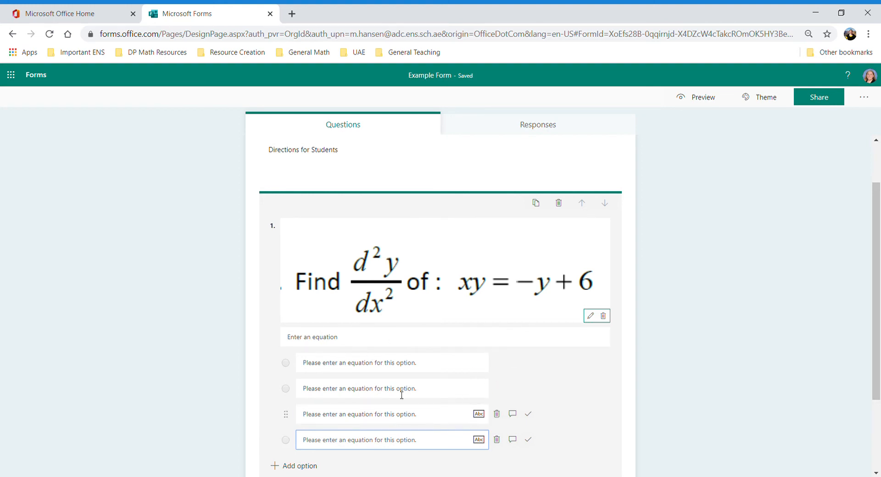
- Switch the first answer option to plain text entry and back to equation entry
left_click(378, 368)
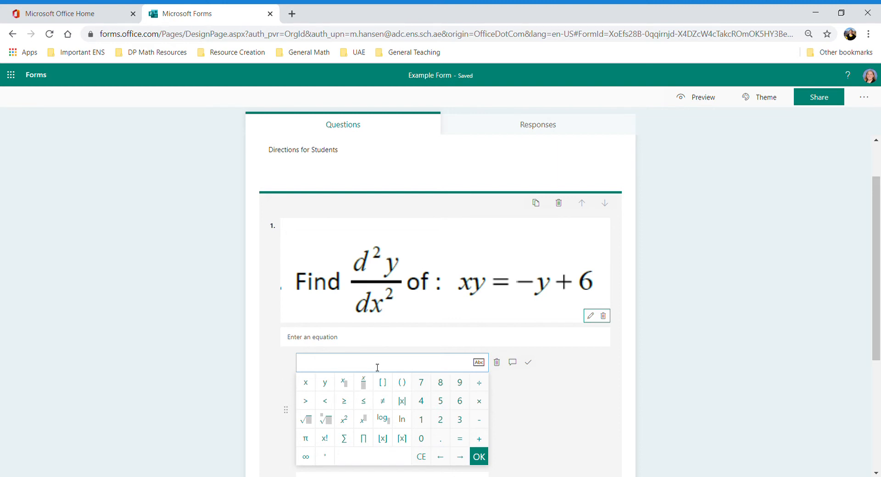
left_click(480, 363)
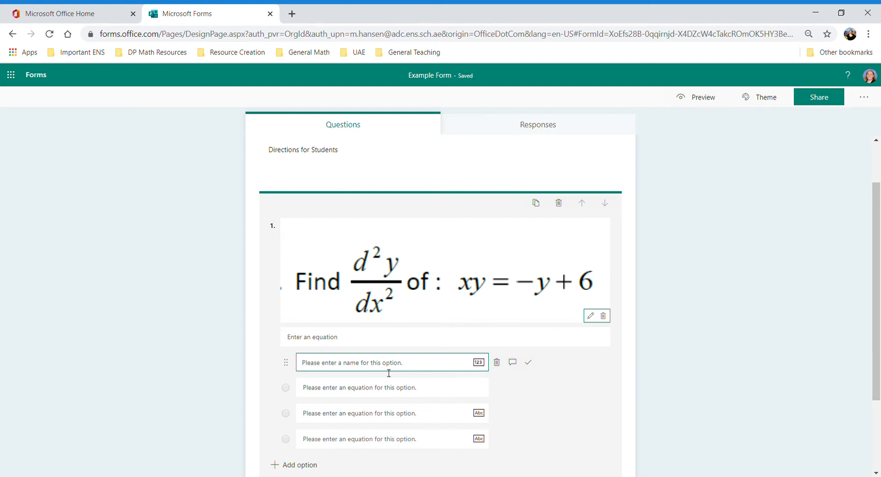
left_click(478, 363)
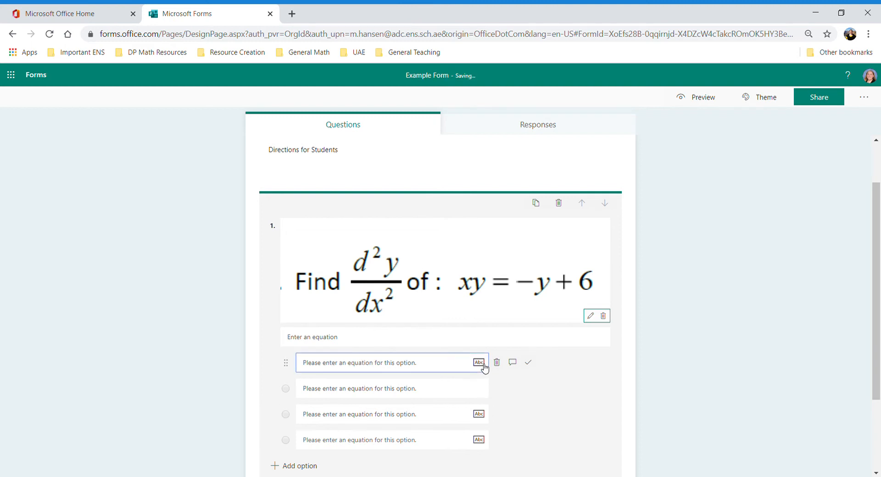
- Enter the equation x ≠ 2 as the first answer option
left_click(402, 364)
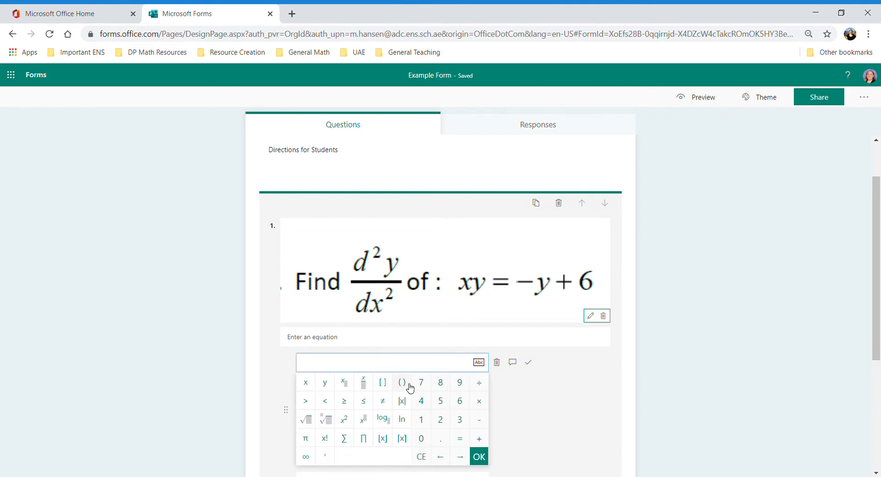
type("x")
left_click(387, 400)
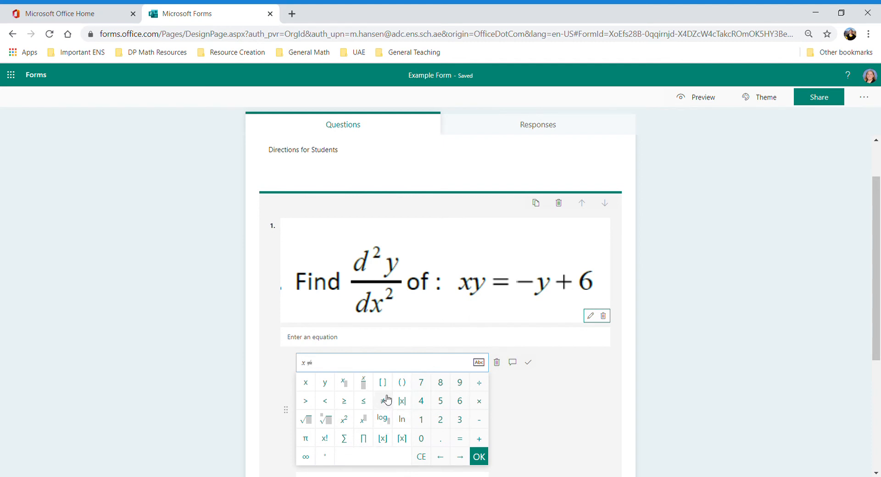
left_click(440, 419)
left_click(569, 393)
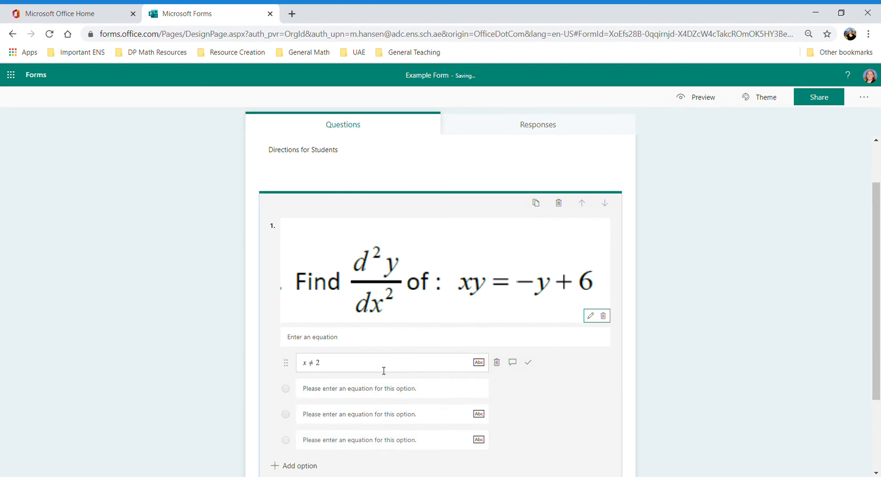
- Enter d as the second answer option and delete the empty third option
left_click(441, 227)
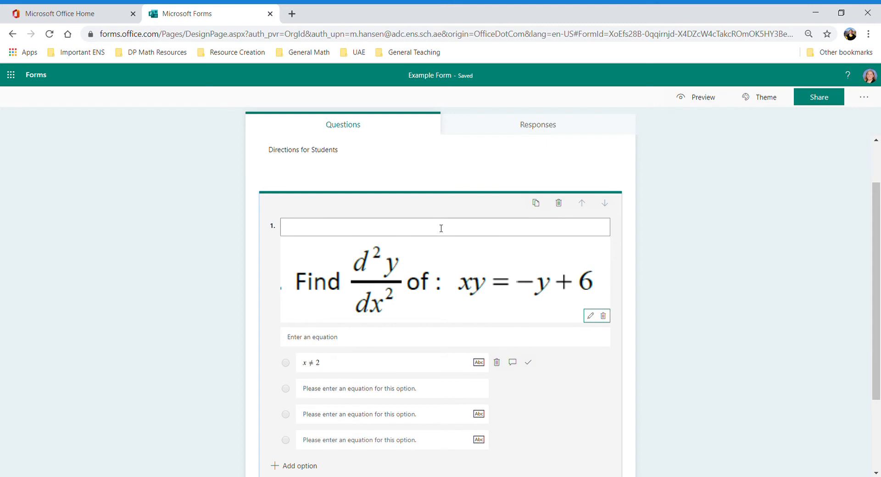
left_click(429, 337)
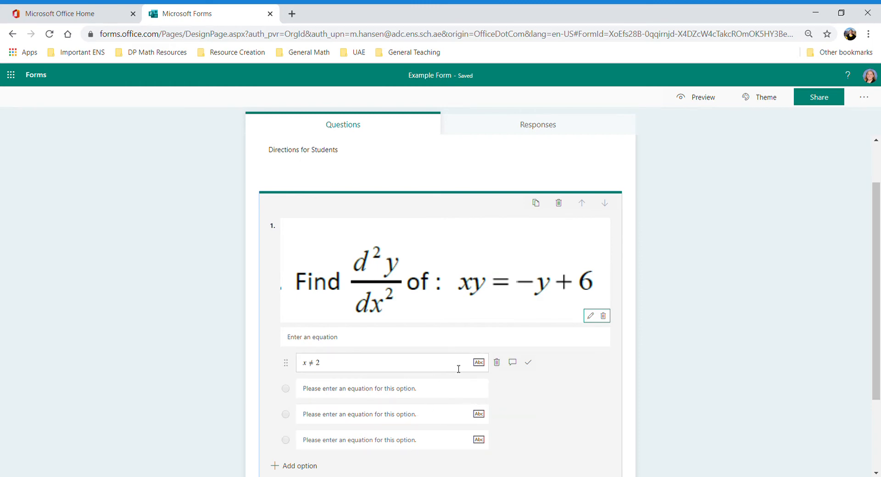
left_click(414, 389)
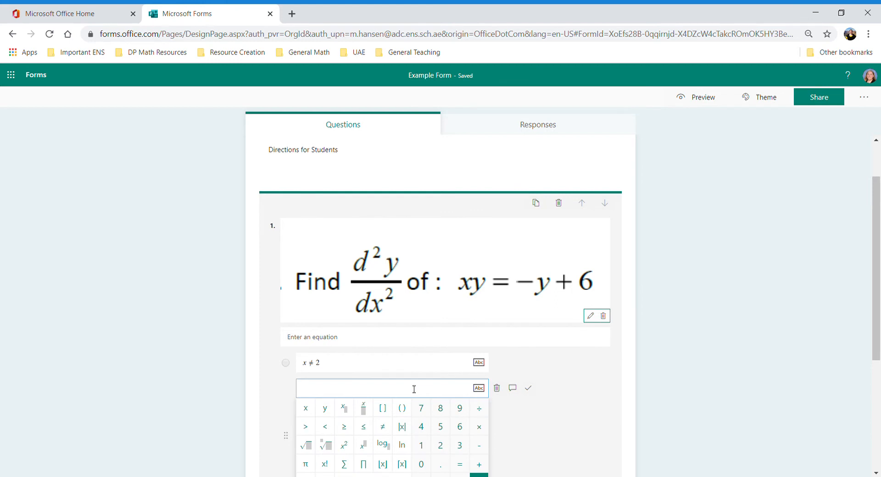
type("d")
left_click(544, 419)
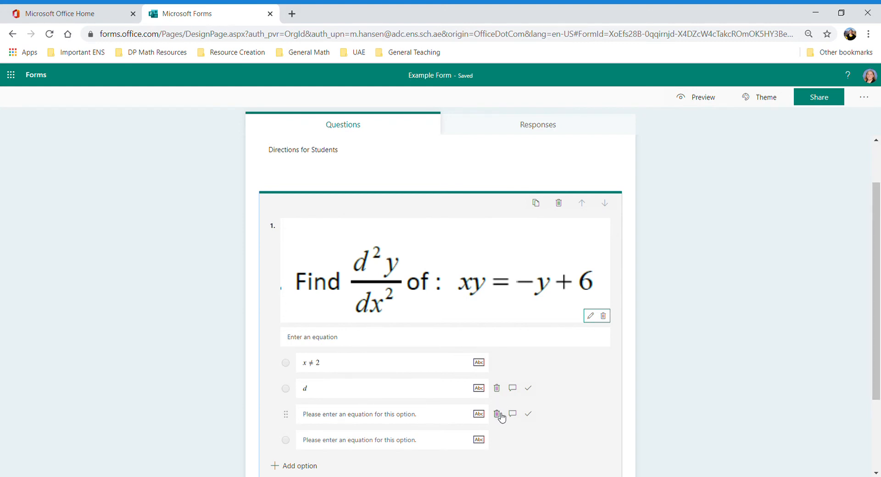
left_click(498, 415)
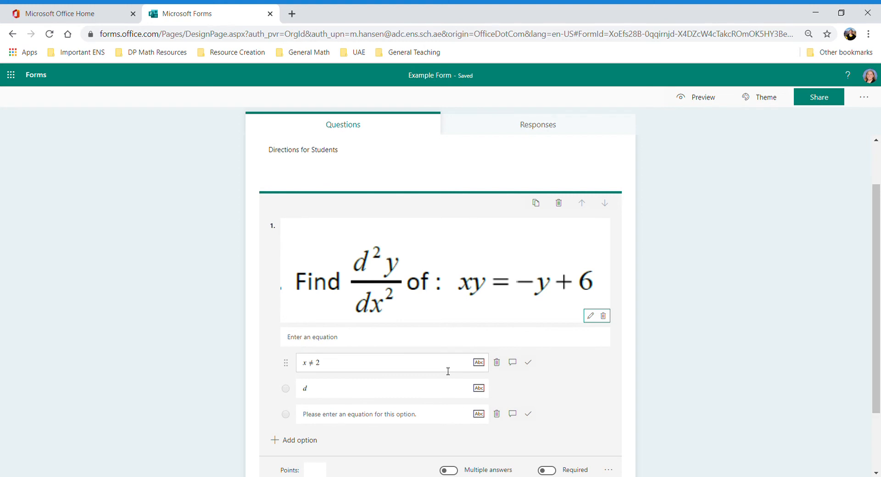
- Add a respondent message field to the x ≠ 2 option and mark that option as the correct answer
left_click(513, 363)
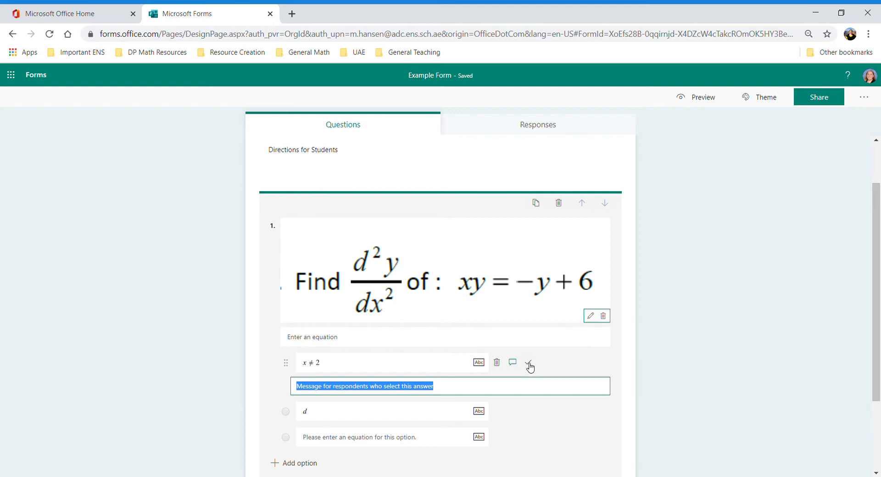
left_click(530, 365)
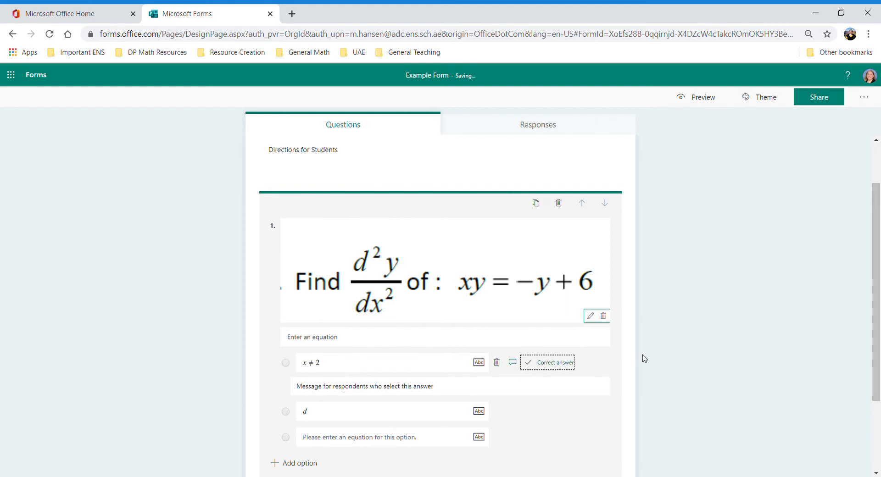
left_click(761, 339)
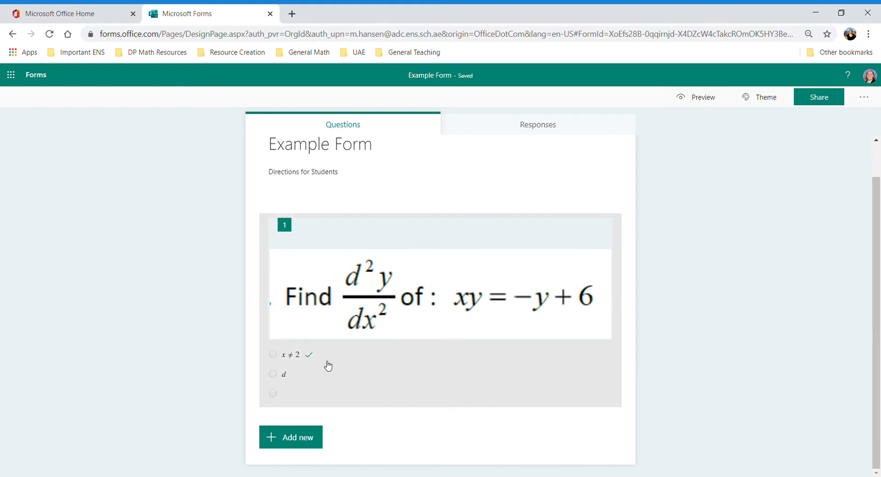
left_click(421, 349)
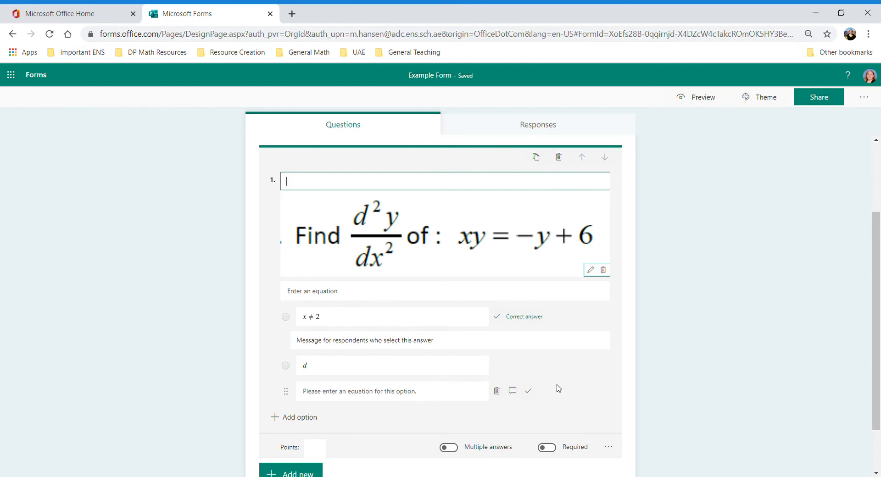
- Remove the correct-answer mark from the x ≠ 2 option and check the question outside edit mode
left_click(640, 312)
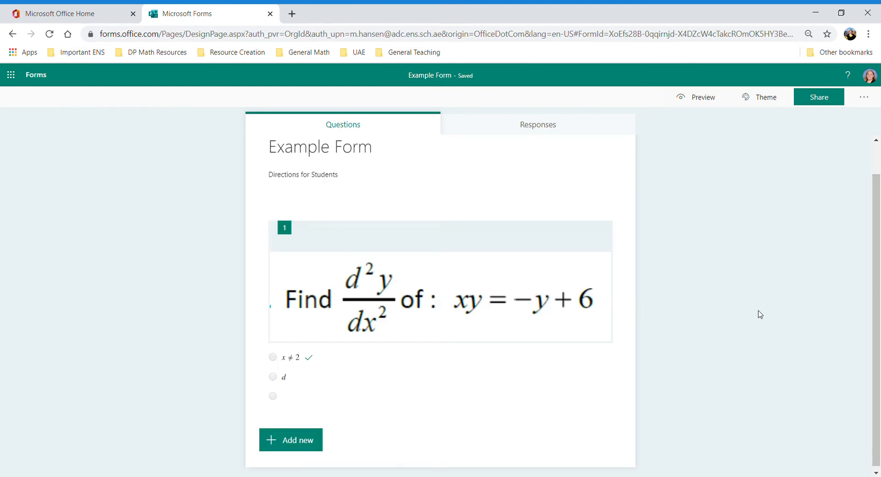
left_click(545, 284)
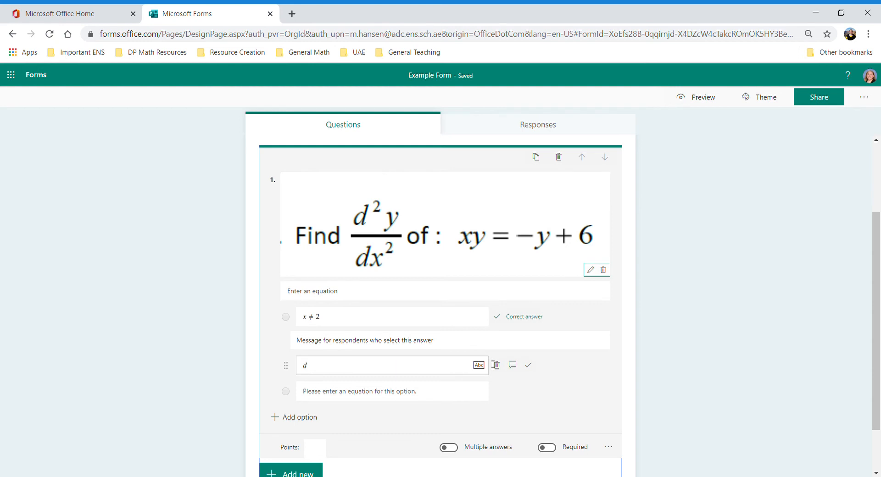
left_click(533, 319)
left_click(744, 308)
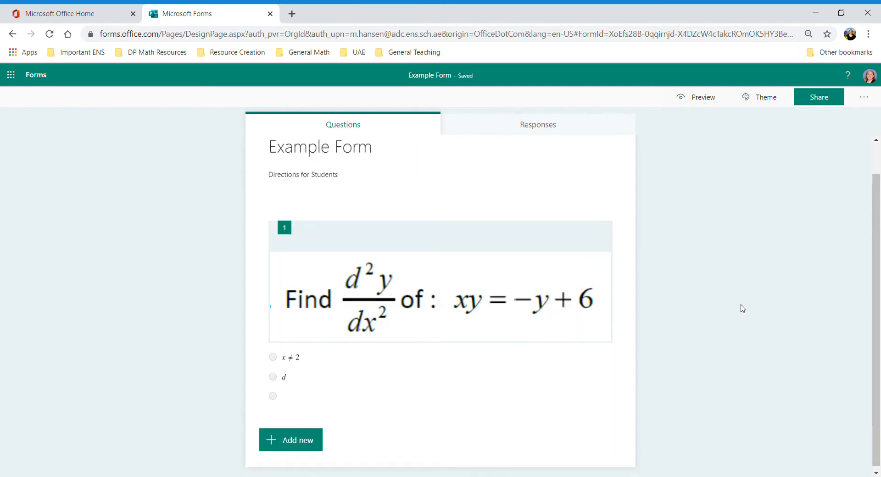
left_click(482, 323)
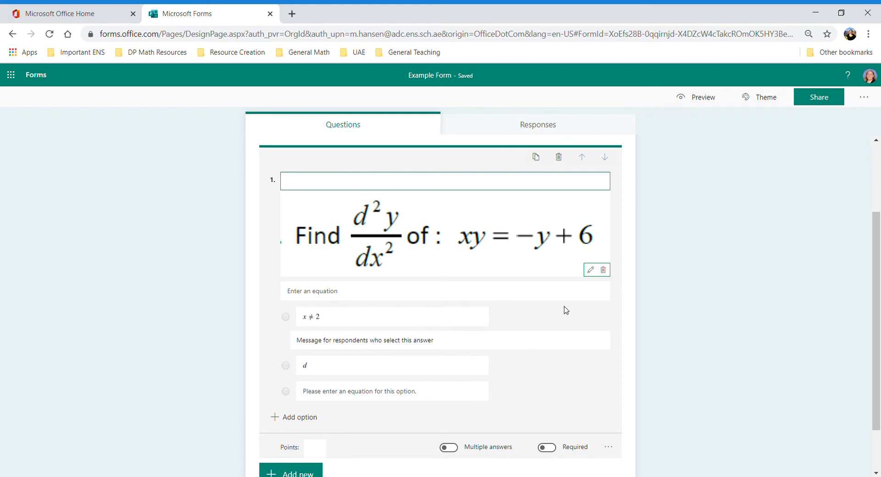
- Set the question's points to 1 and allow multiple answers
left_click(442, 345)
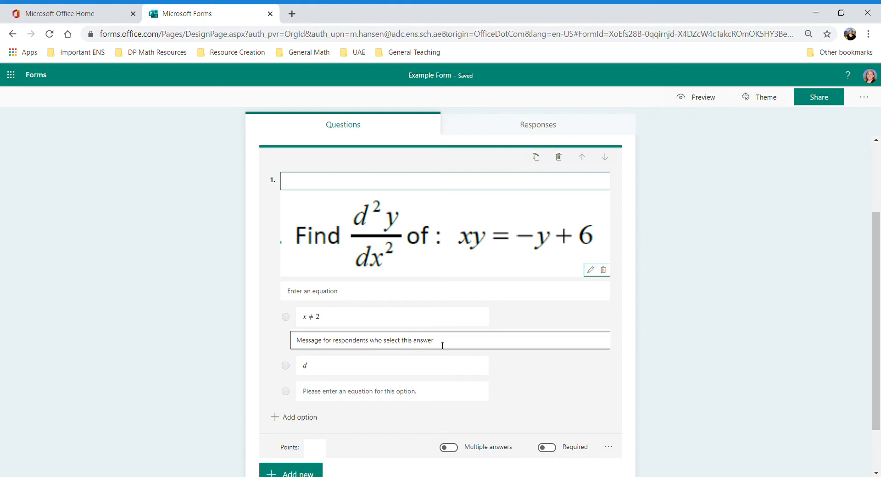
left_click(317, 450)
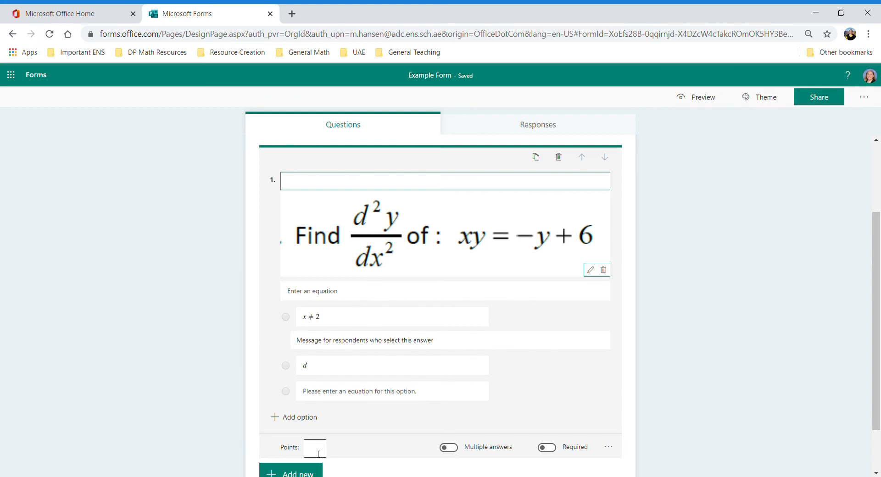
type("1")
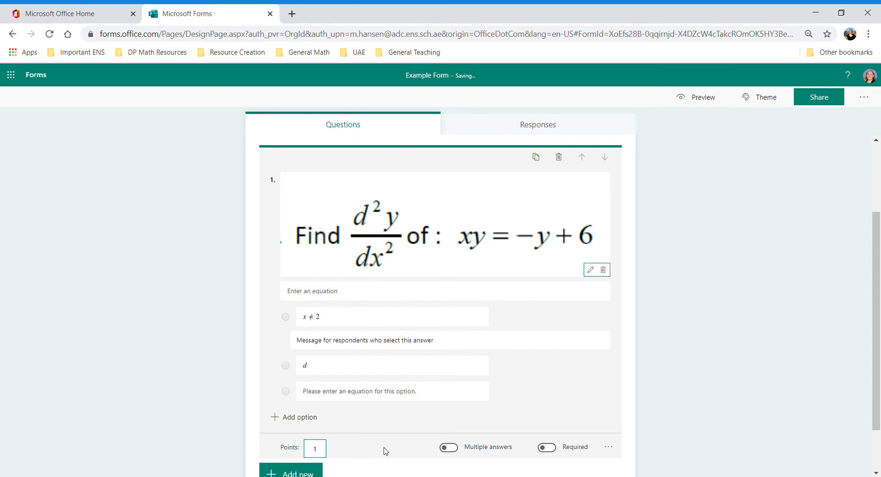
left_click(385, 452)
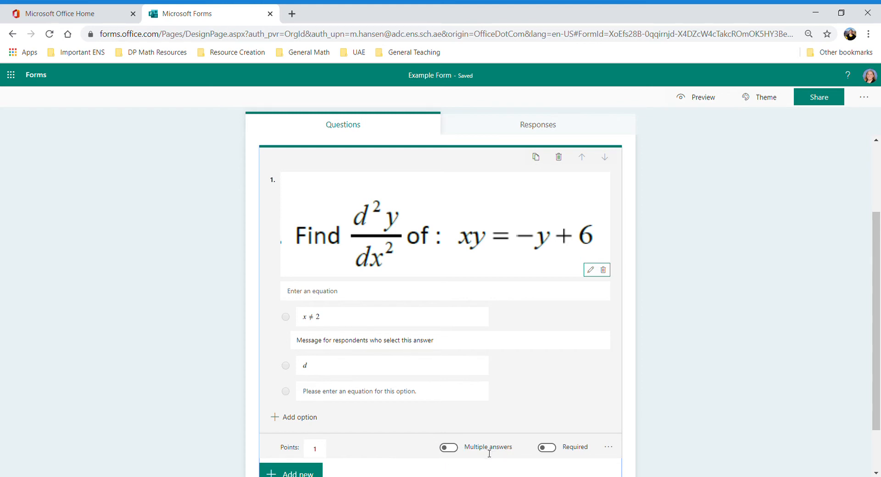
left_click(451, 449)
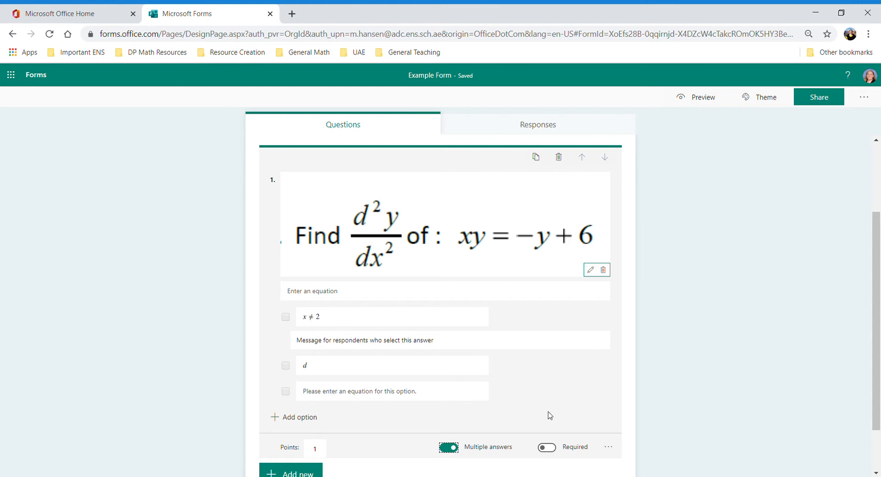
- Mark both the d and x ≠ 2 options as correct answers and make the question required
mouse_move(505, 320)
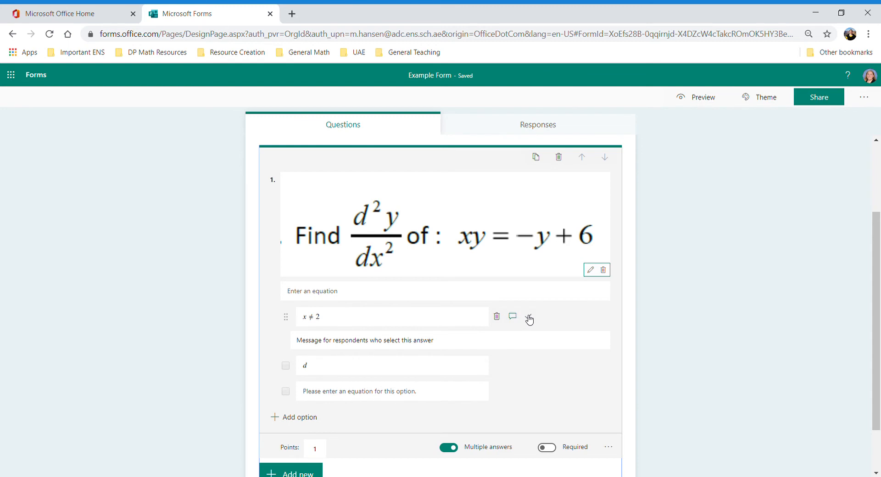
left_click(528, 366)
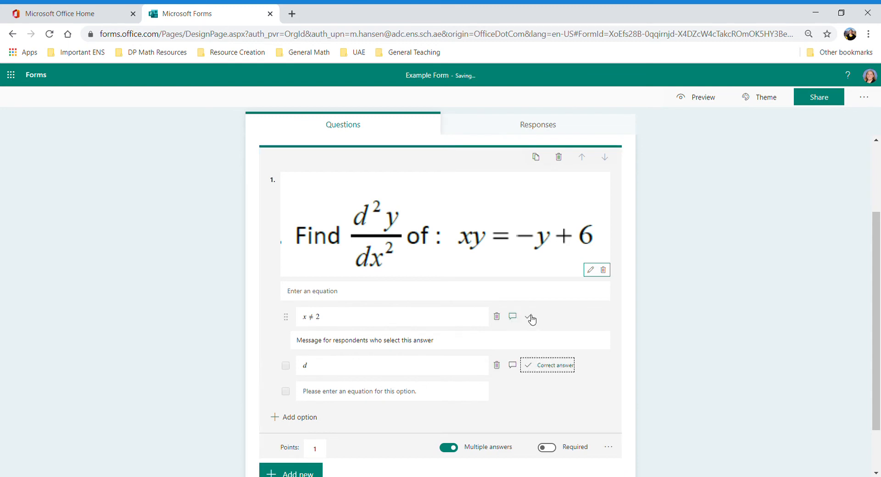
left_click(530, 318)
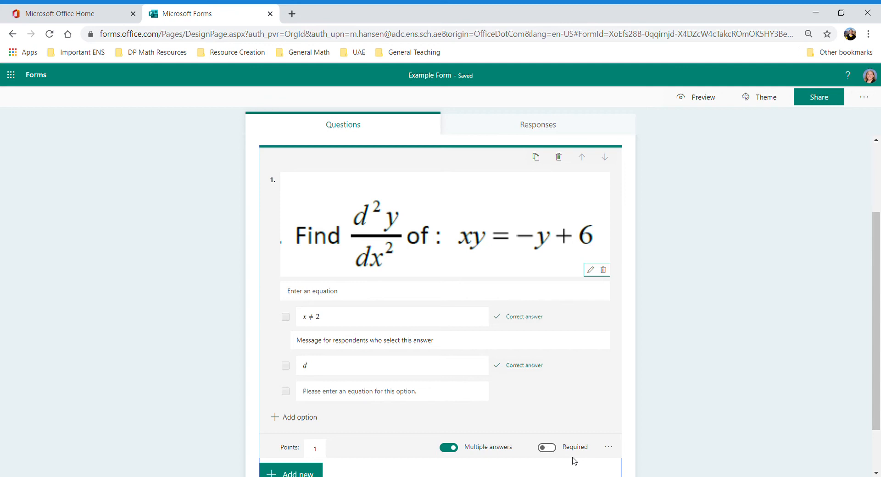
left_click(550, 450)
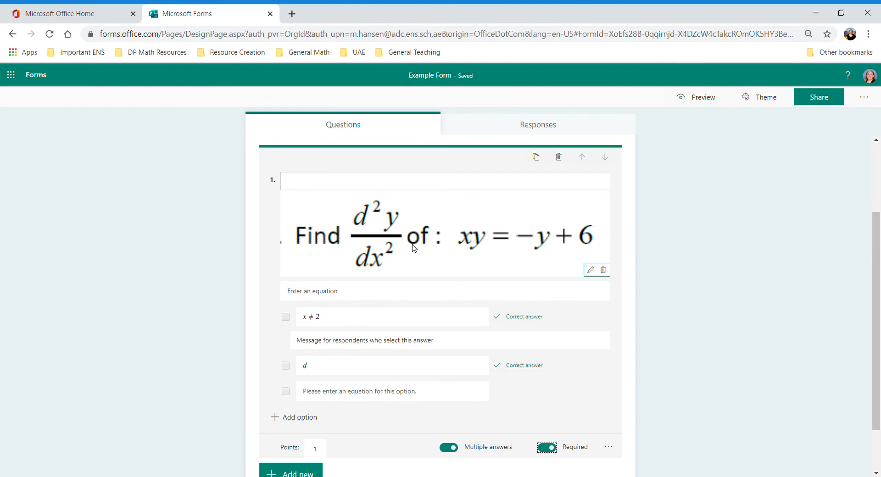
- Switch the problem image to its smaller fit display and back to the full-width display
left_click(593, 274)
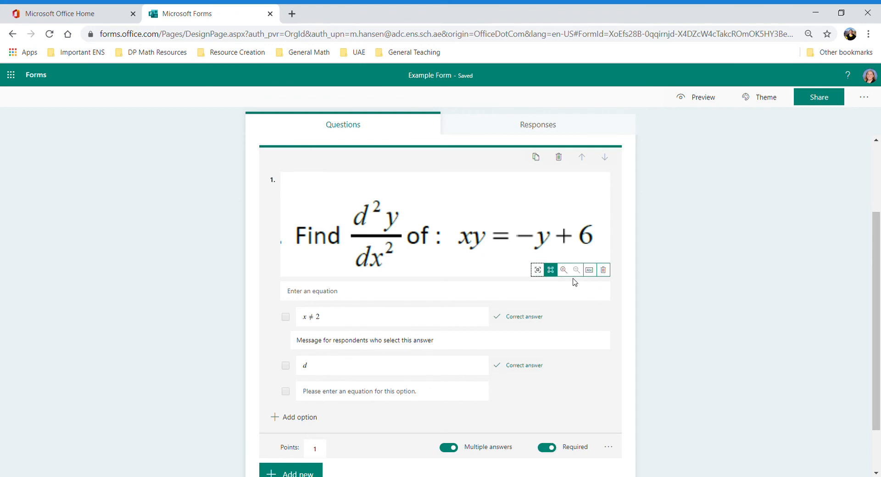
left_click(538, 273)
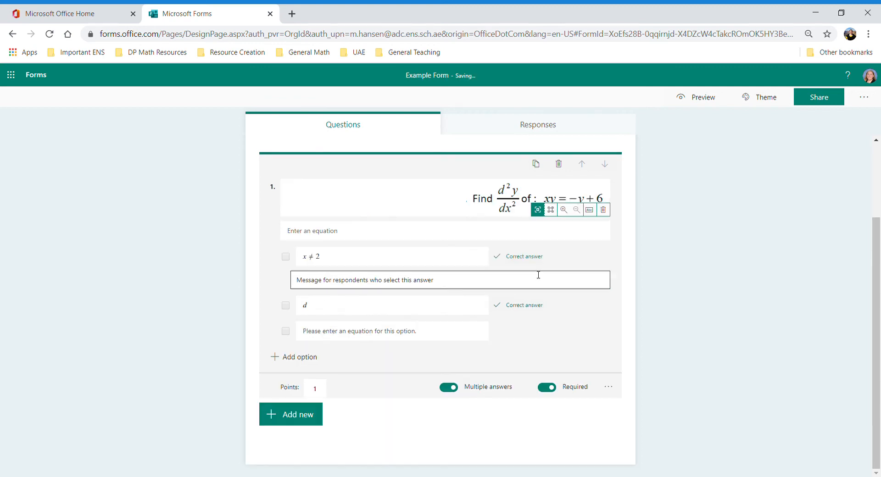
left_click(551, 210)
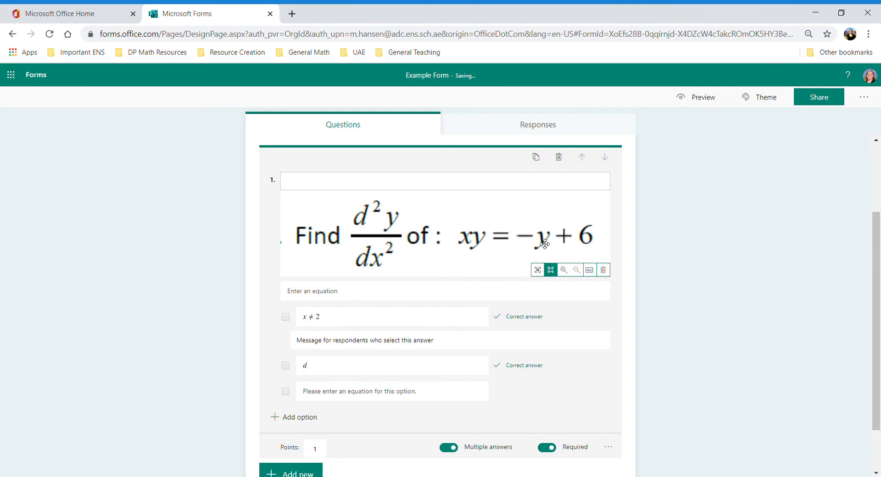
- Enlarge the problem image within its frame in several steps and reduce it back to its full-width view
left_click(566, 274)
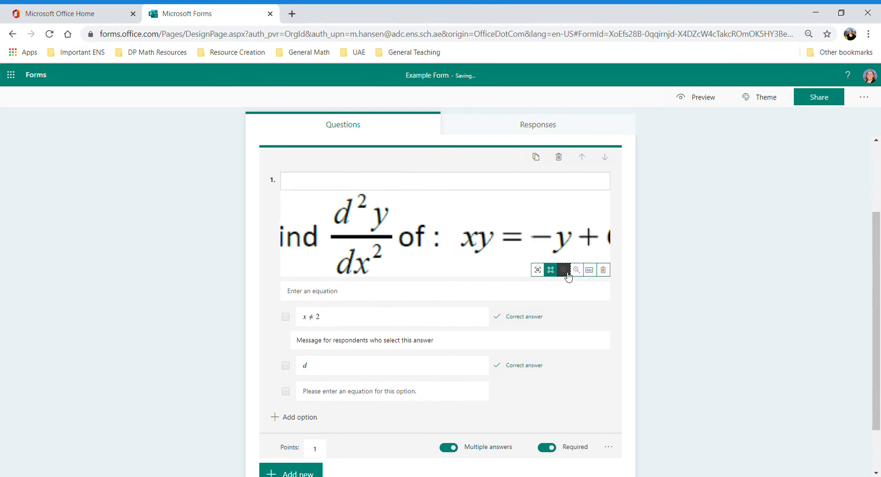
left_click(567, 274)
left_click(568, 274)
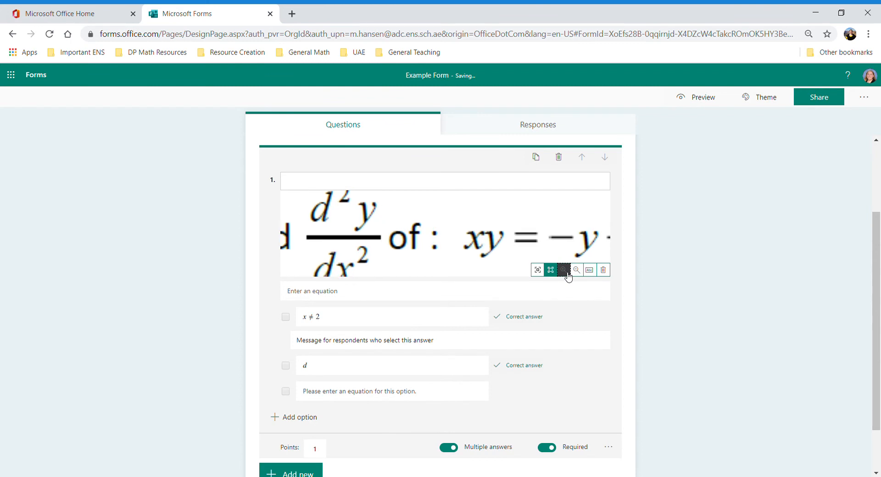
left_click(569, 277)
left_click(568, 277)
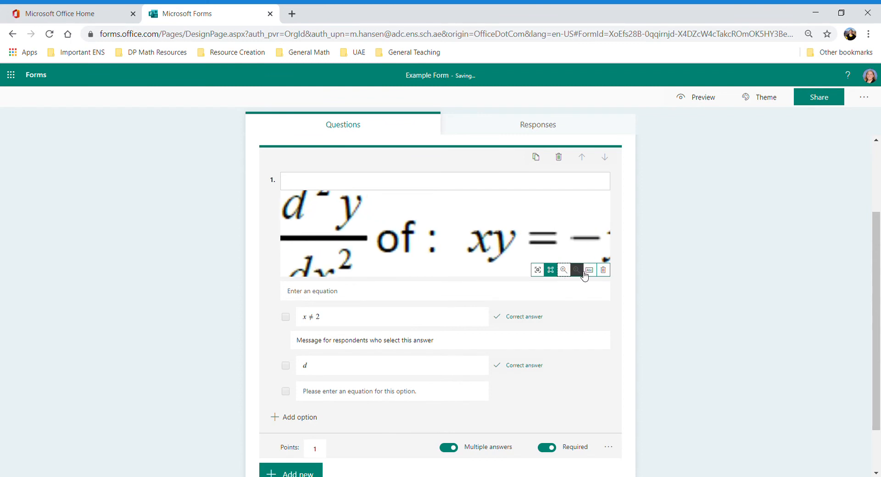
left_click(577, 271)
left_click(577, 271)
left_click(577, 271)
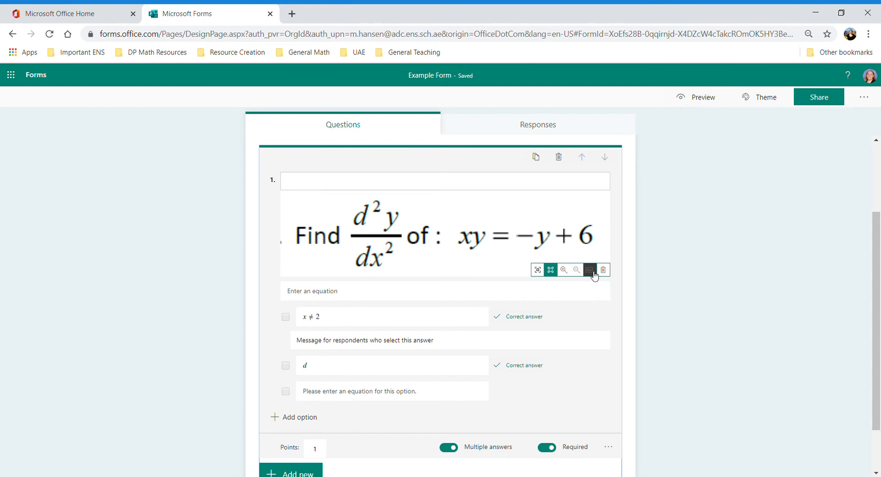
- Add the alt text "see number six in textbook for an example" to the problem image and reopen it to check the entry
left_click(592, 273)
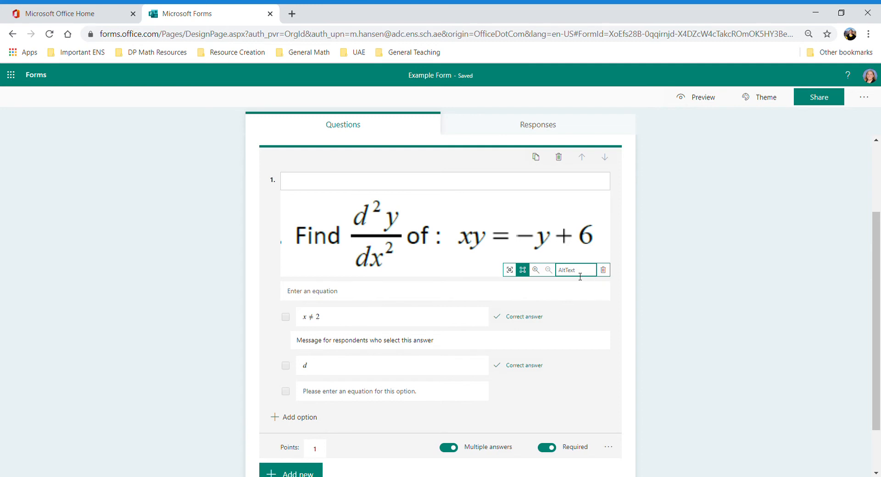
type("see")
type(" number")
type(" six in tex")
type("tbook for an")
type(" example")
left_click(715, 288)
left_click(378, 307)
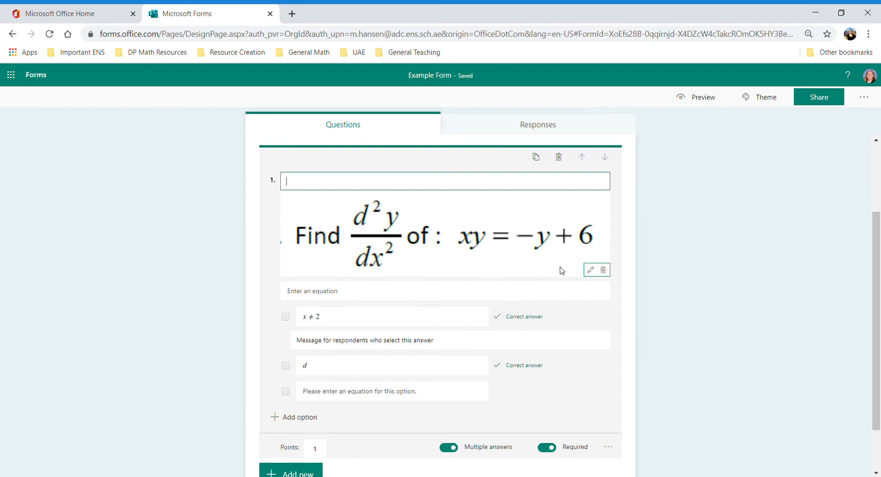
left_click(590, 270)
left_click(590, 272)
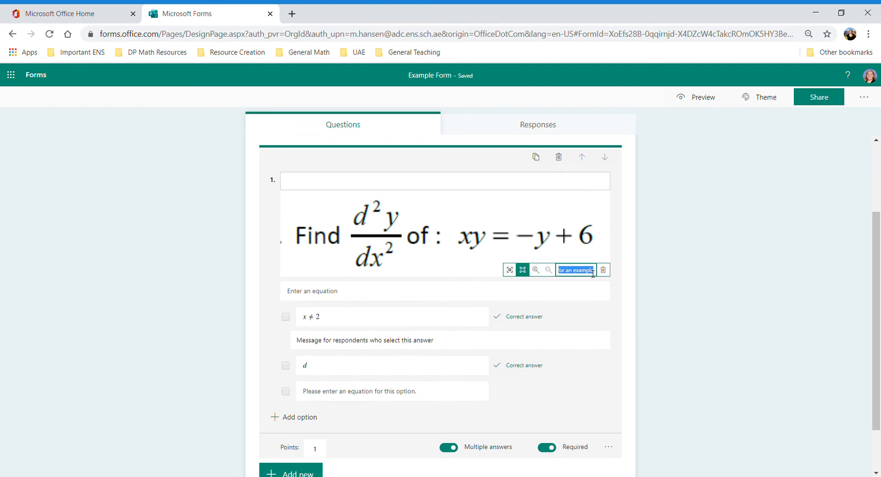
left_click(593, 274)
left_click(588, 248)
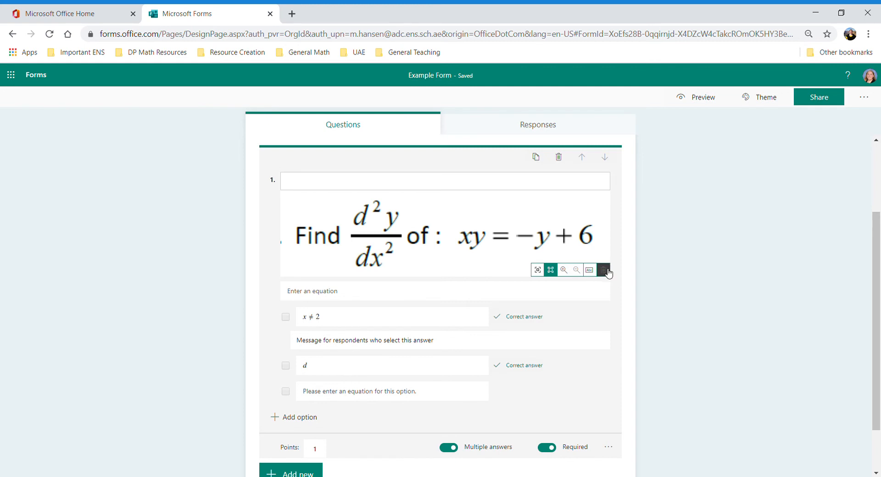
- Delete the problem image from the question
left_click(605, 270)
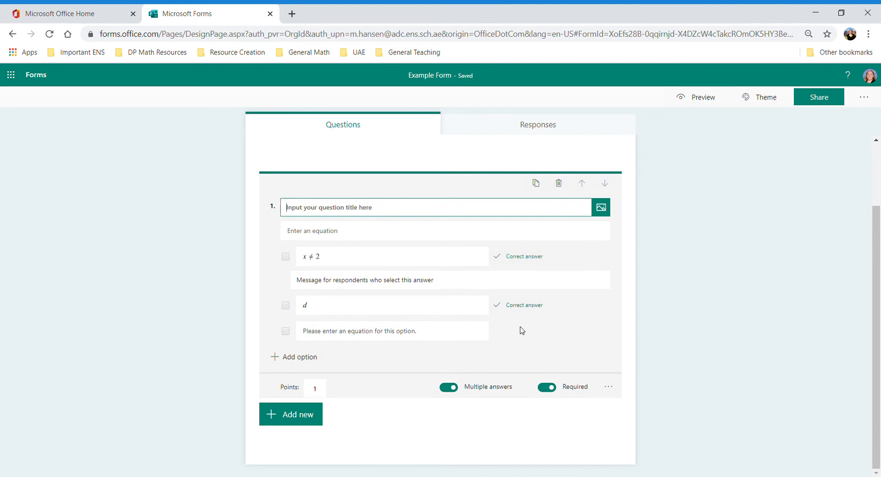
mouse_move(526, 335)
mouse_move(554, 315)
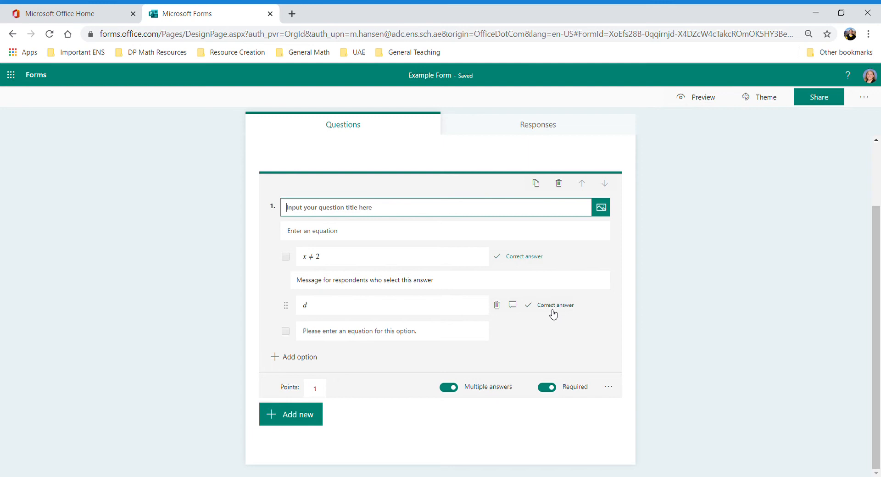
left_click(553, 312)
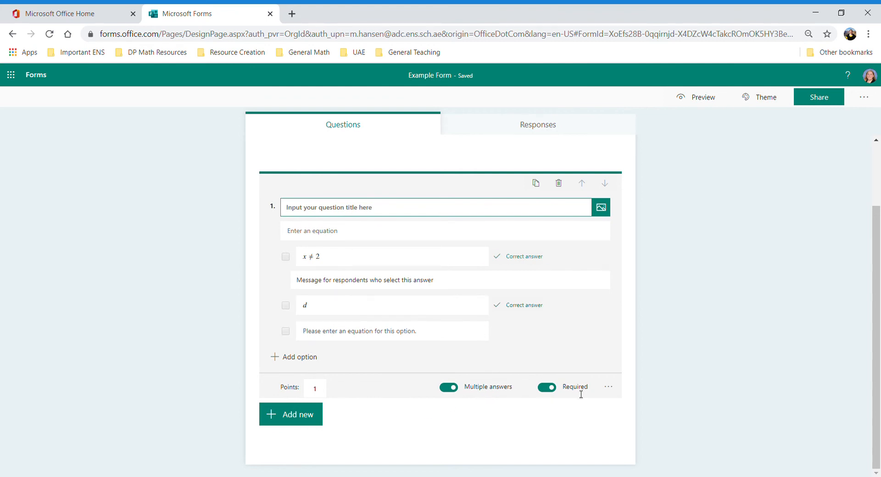
- Duplicate the question and open the copy's x ≠ 2 option for editing
mouse_move(557, 336)
left_click(537, 184)
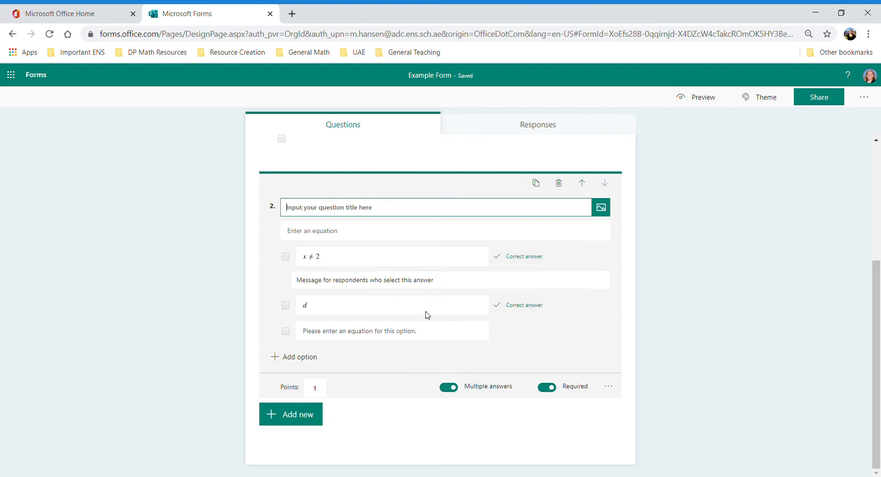
left_click(344, 261)
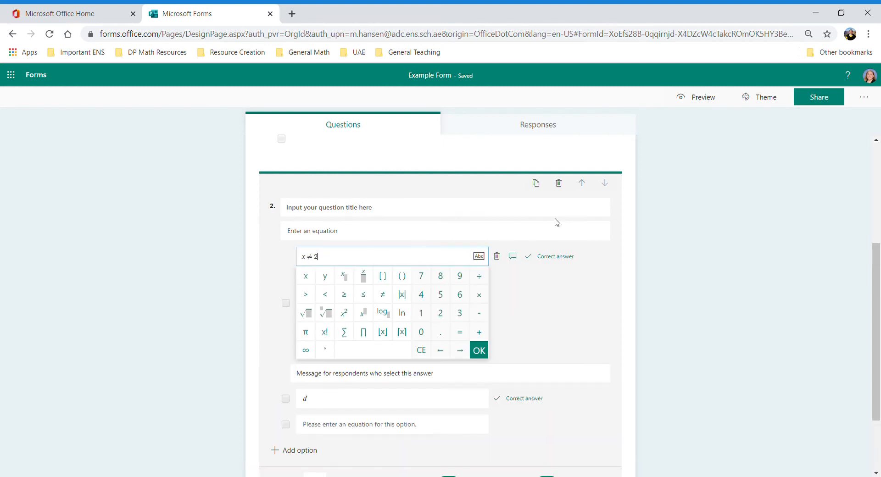
- View the video URL entry in question 2's media options and dismiss it
left_click(601, 207)
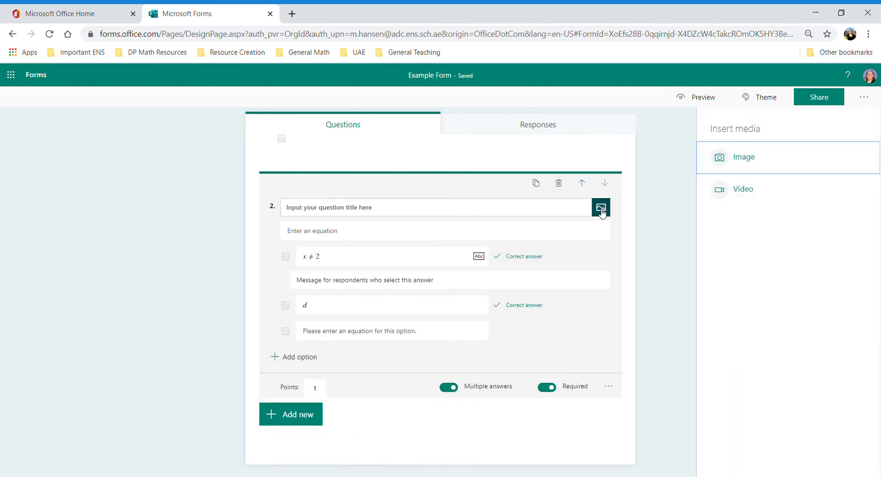
left_click(756, 190)
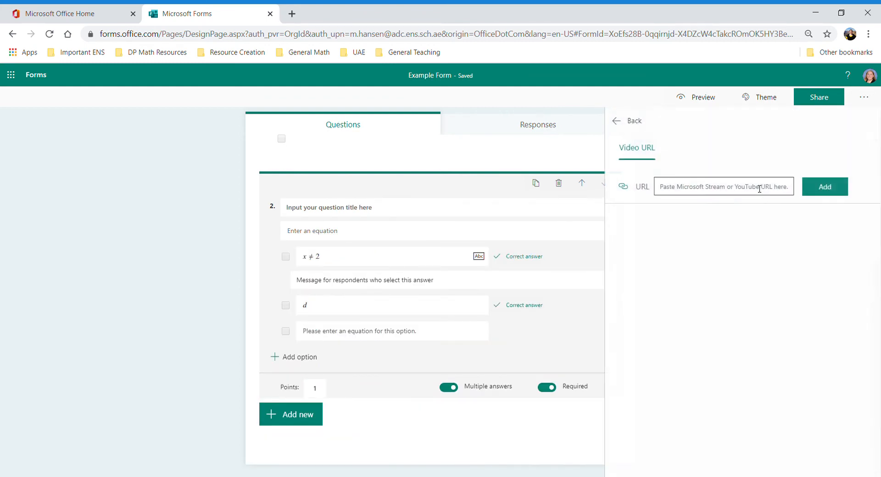
left_click(406, 231)
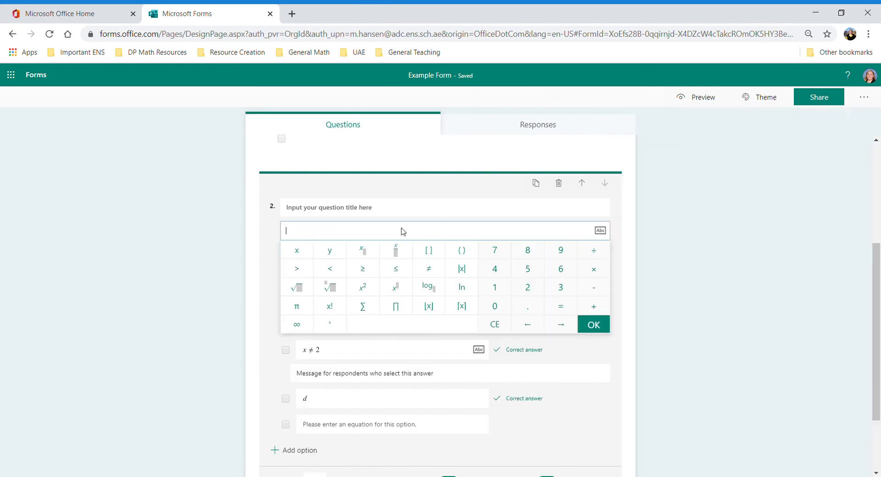
- Enter the equation x² − 4x + 7 for question 2
left_click(396, 218)
left_click(393, 212)
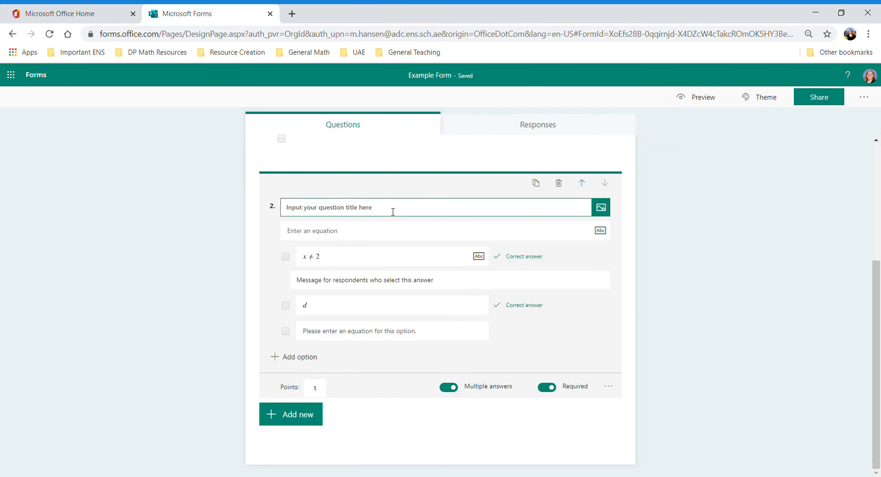
left_click(372, 234)
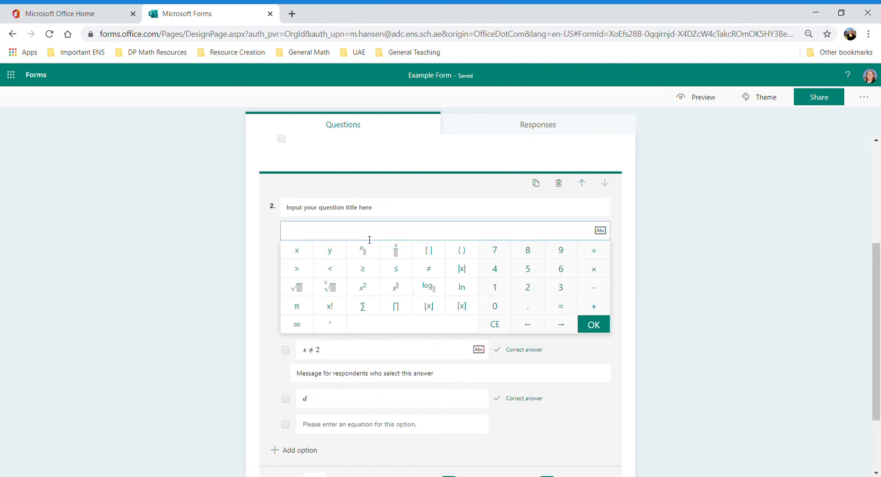
type("x")
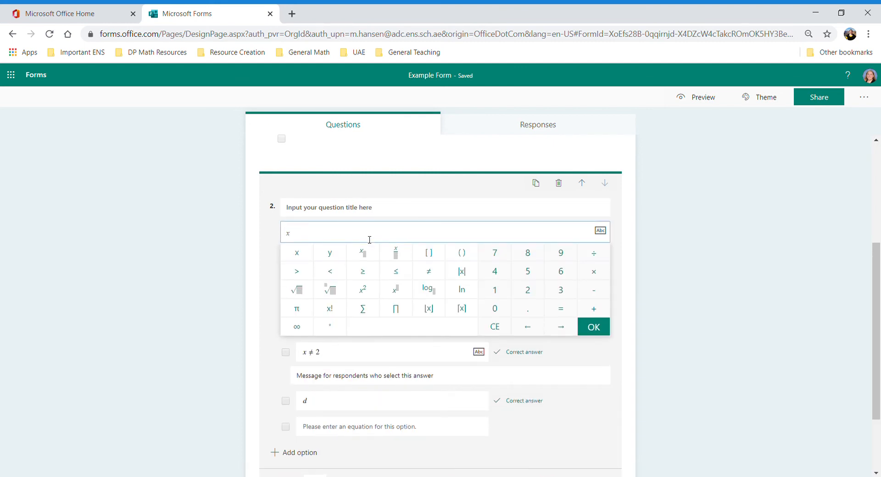
type("2--4x+7")
left_click(597, 334)
- Write the title of question 2, asking to solve for the x-intercepts of the following equation
left_click(350, 207)
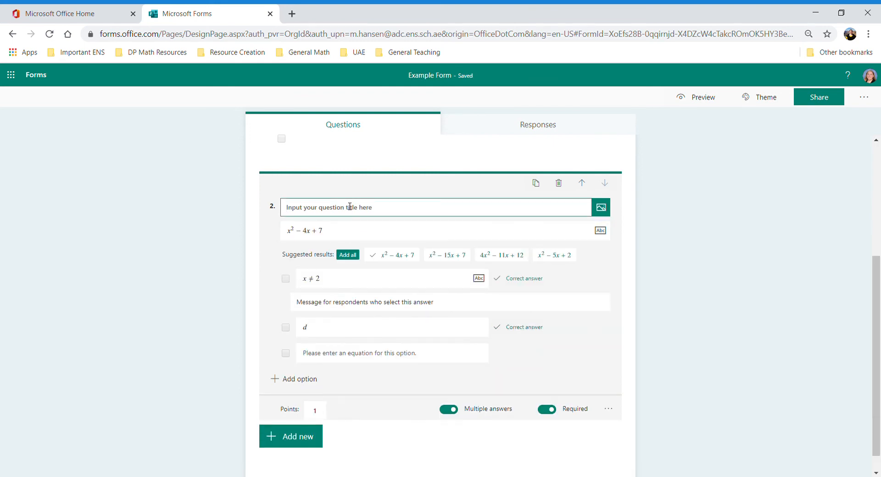
type("So")
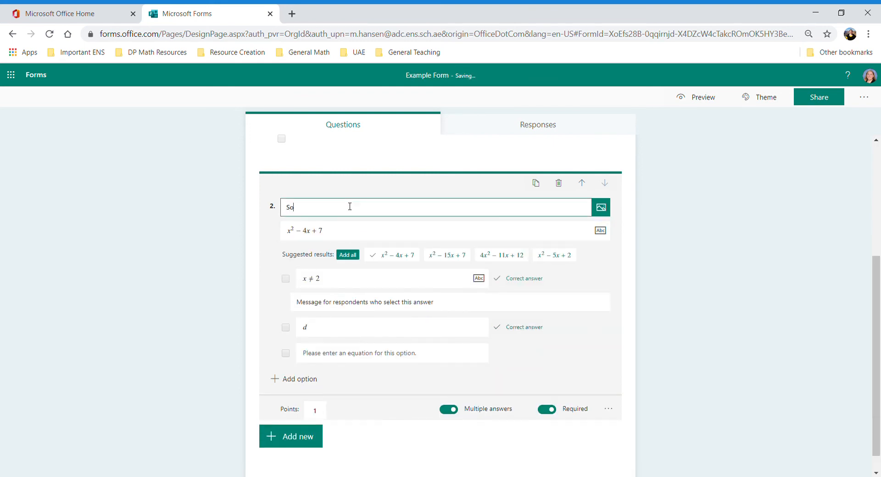
type("lve")
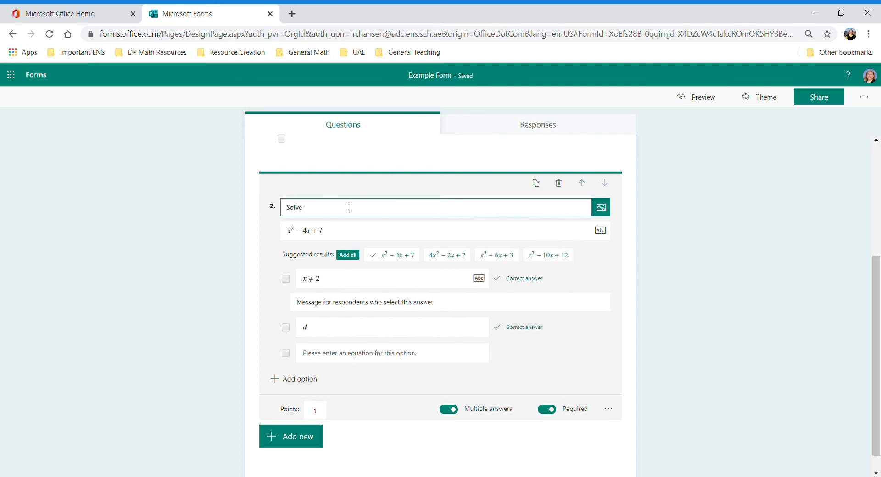
type("for the x-intercpets")
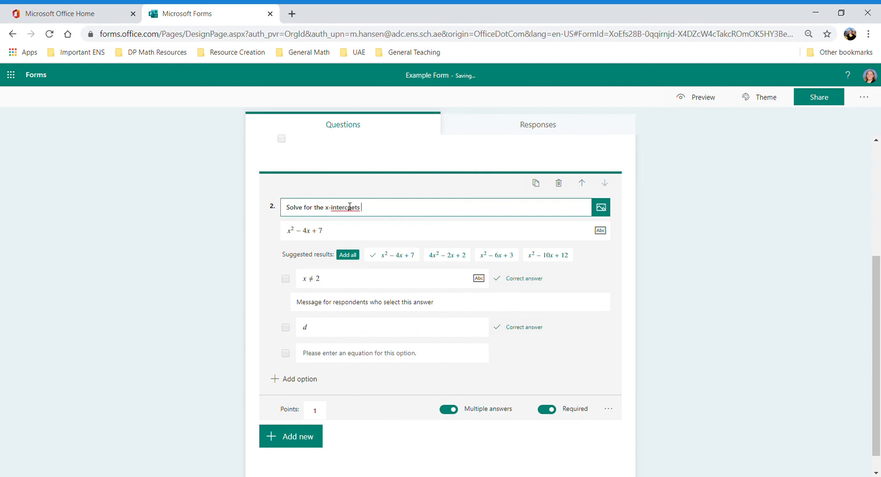
key("BackSpace")
key("BackSpace")
key("BackSpace")
key("BackSpace")
type("ts of the folloing eugation.")
- Correct the misspelled words in the title to read "Solve for the x-intercepts of the following equation."
right_click(389, 211)
left_click(425, 217)
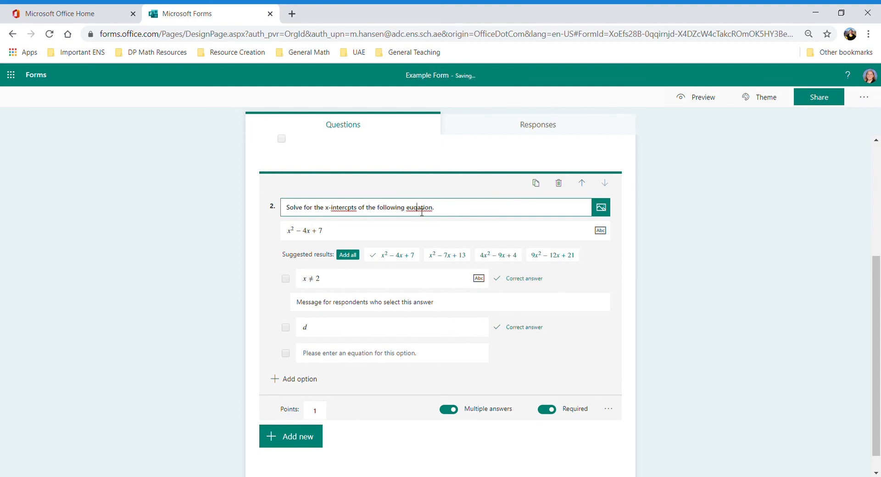
right_click(423, 211)
left_click(445, 223)
right_click(353, 212)
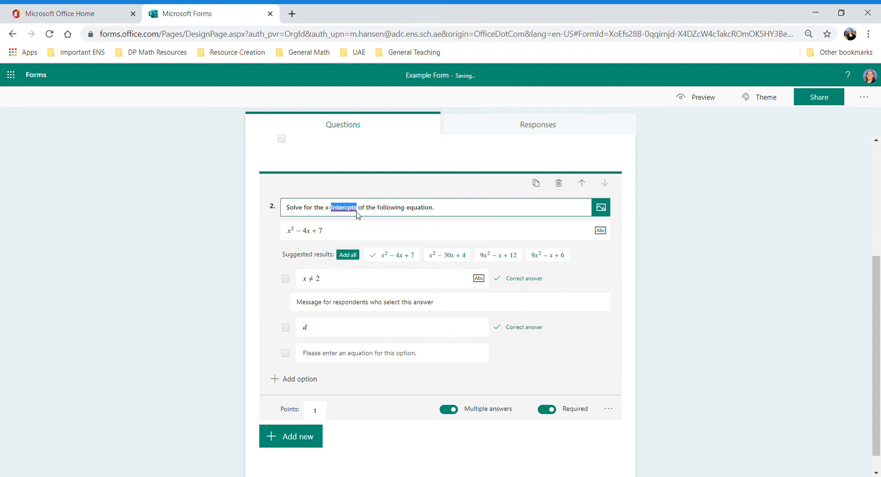
left_click(368, 222)
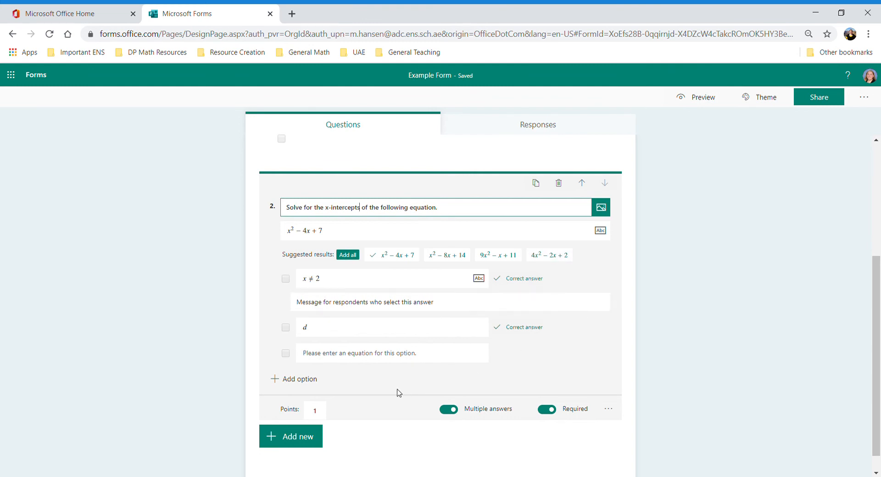
- Add a new Text question below question 2
left_click(387, 431)
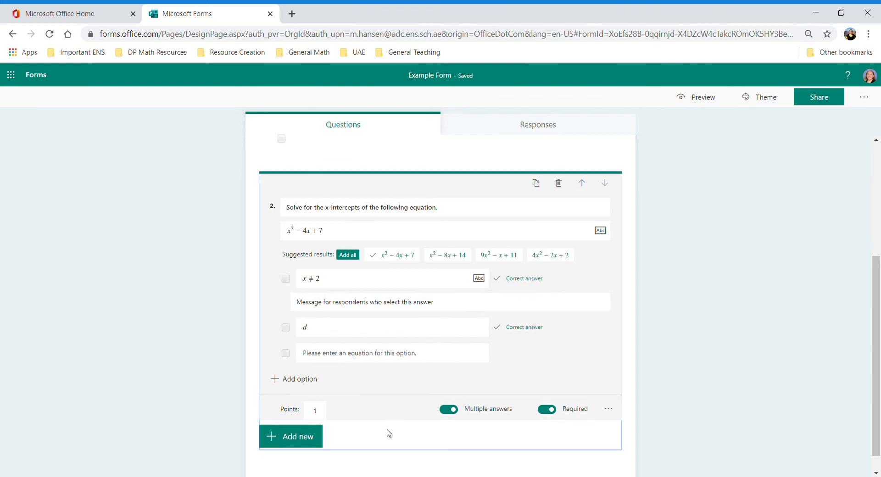
left_click(288, 438)
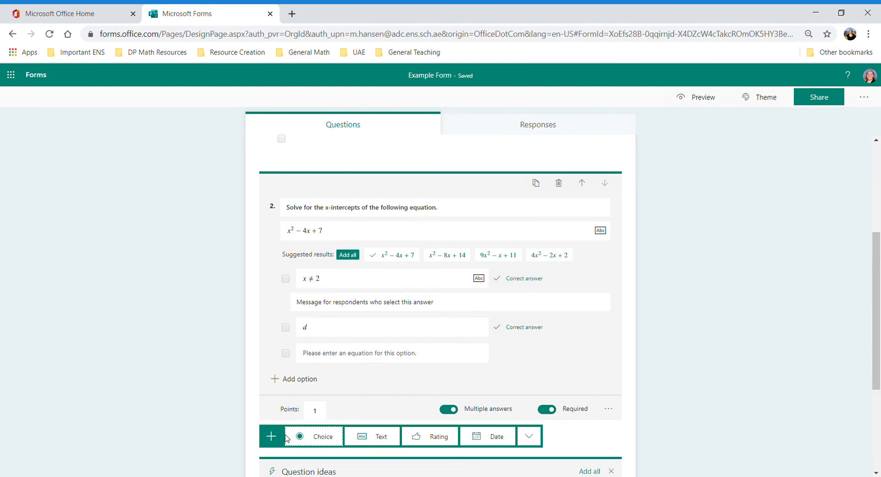
left_click(366, 448)
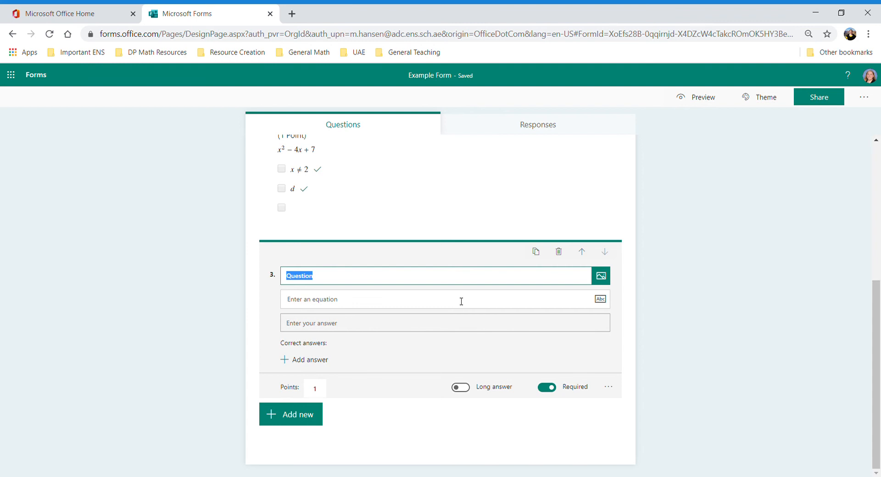
- Add x = 3 and 3 as correct answers for question 3
left_click(305, 360)
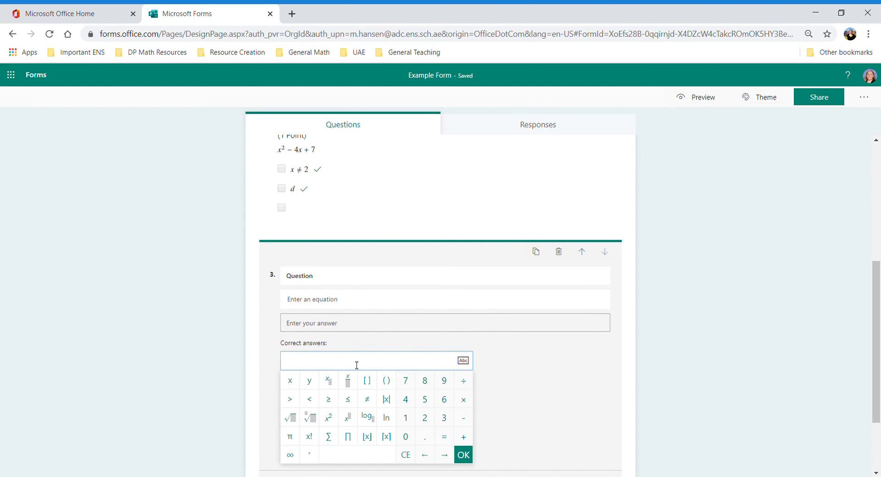
type("x=3")
left_click(561, 366)
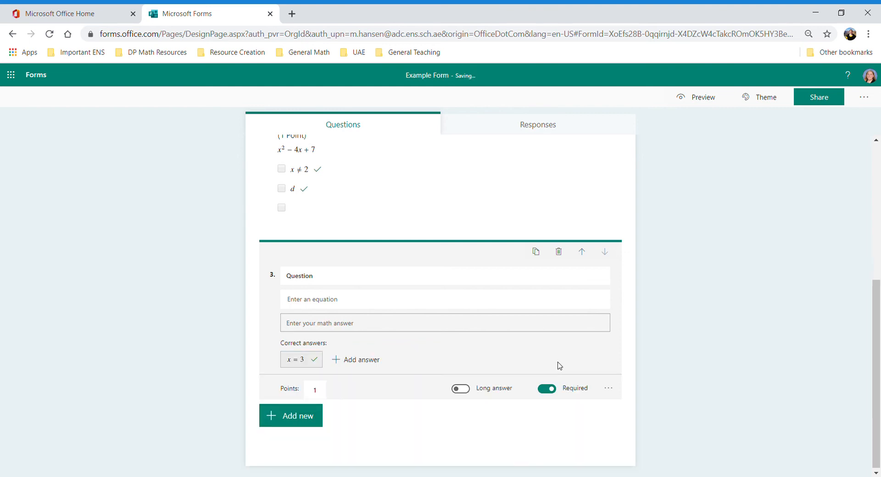
left_click(356, 275)
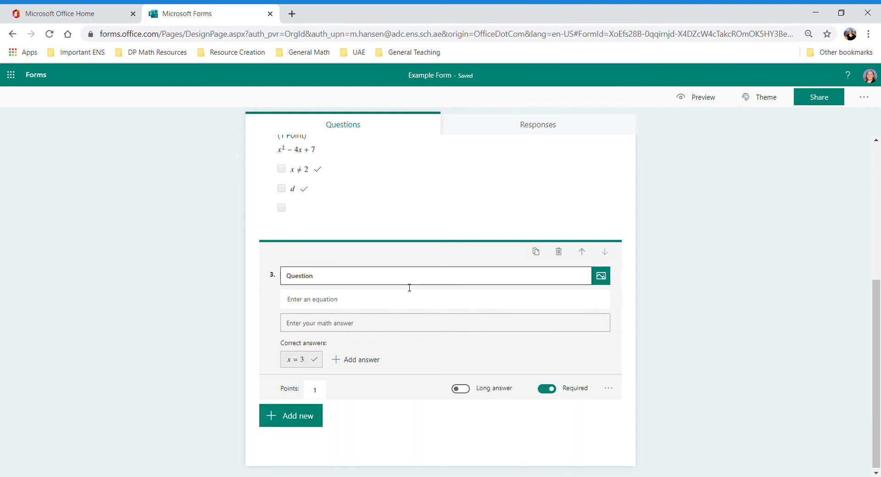
left_click(341, 363)
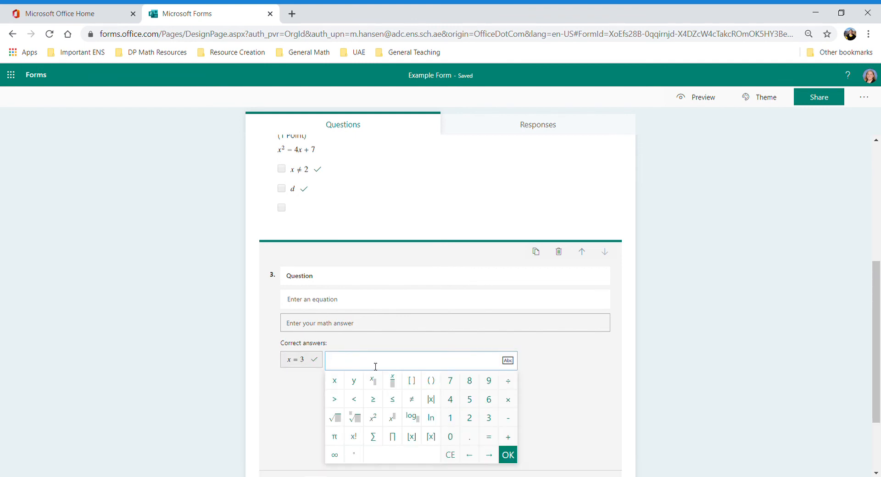
type("3")
left_click(511, 459)
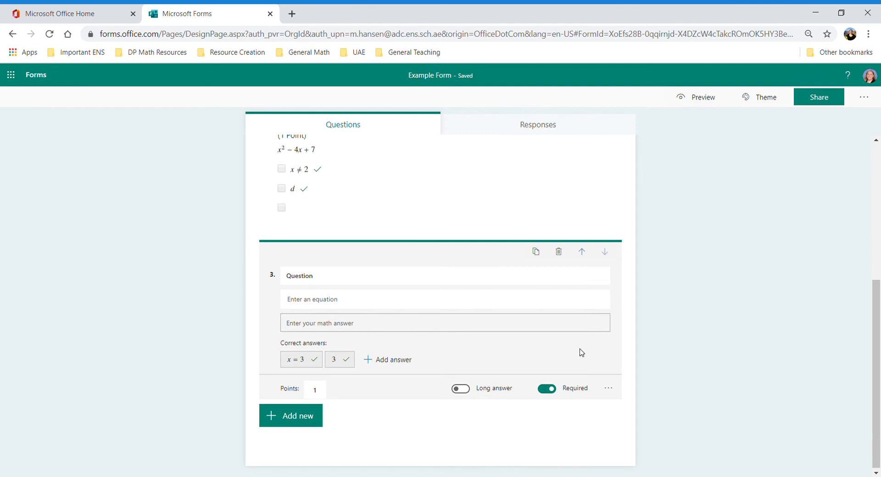
- Delete both correct answers, 3 and x = 3, from question 3
mouse_move(348, 365)
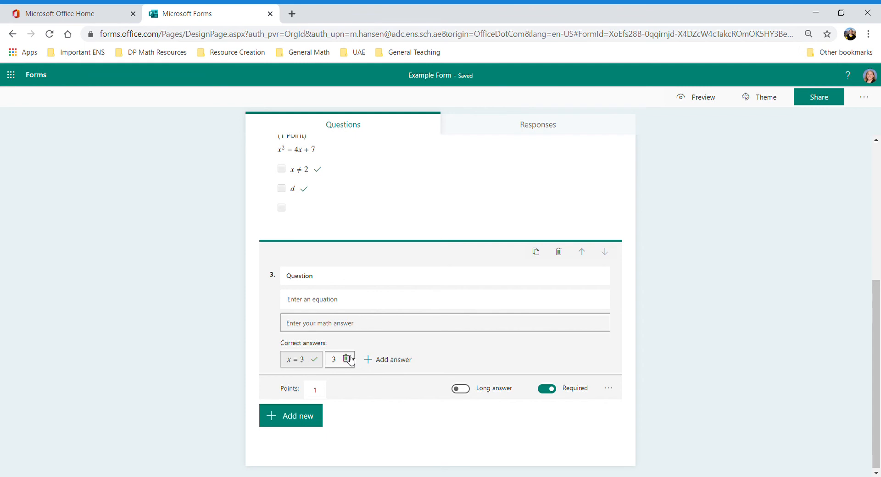
left_click(347, 360)
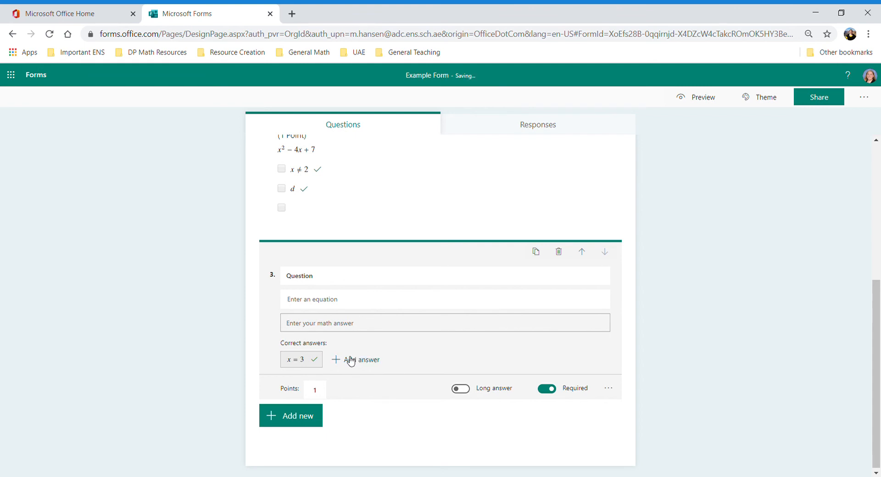
left_click(314, 359)
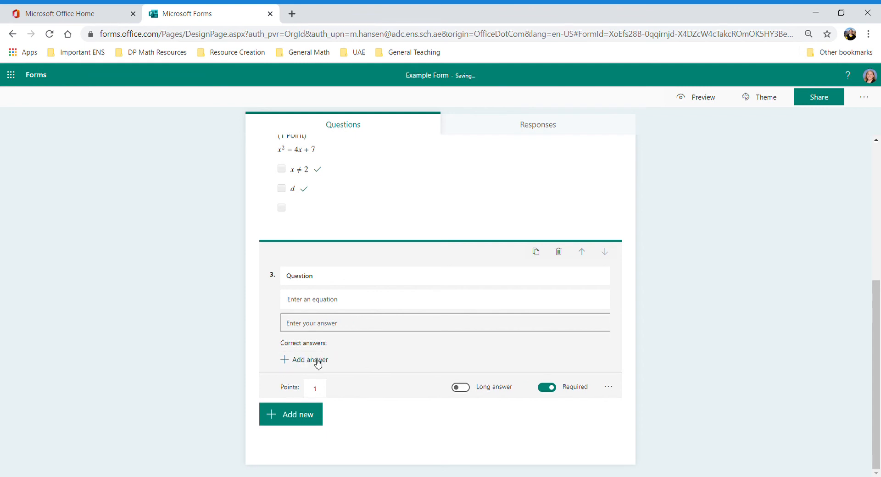
- Add x = 3 as the only correct answer for question 3
left_click(300, 361)
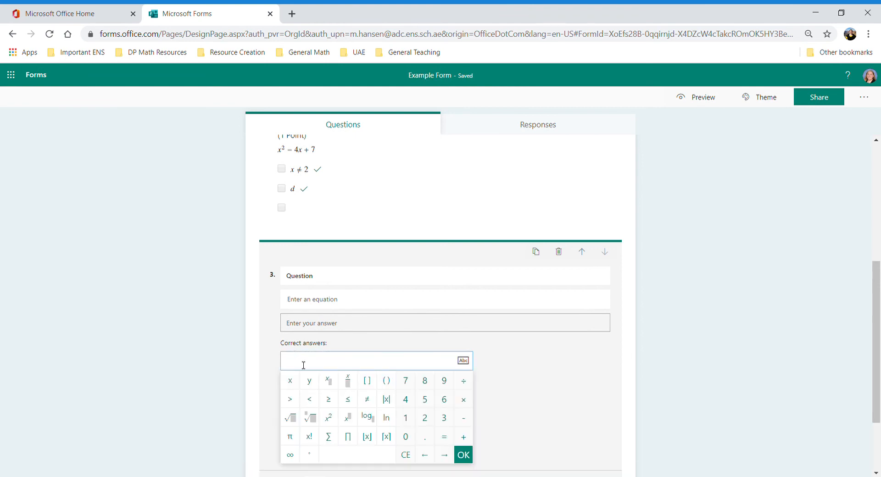
type("x = 3")
key("Return")
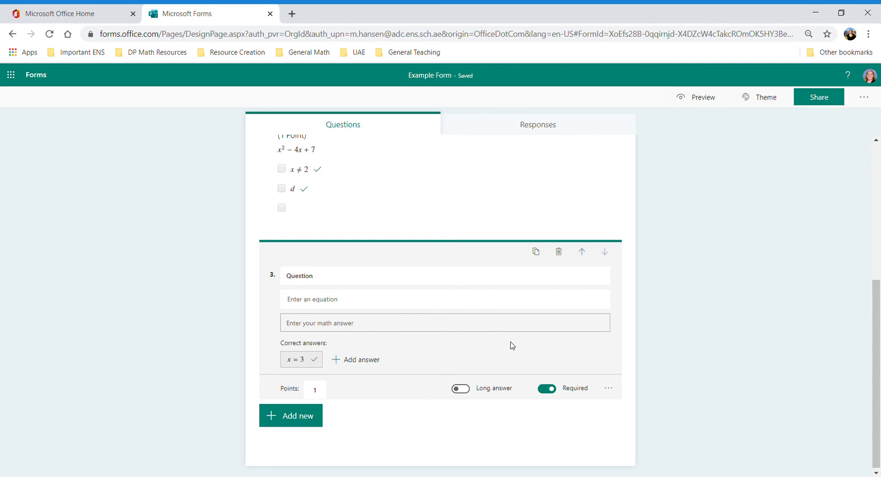
- Turn on restrictions for question 3 with the restriction type Number
left_click(609, 389)
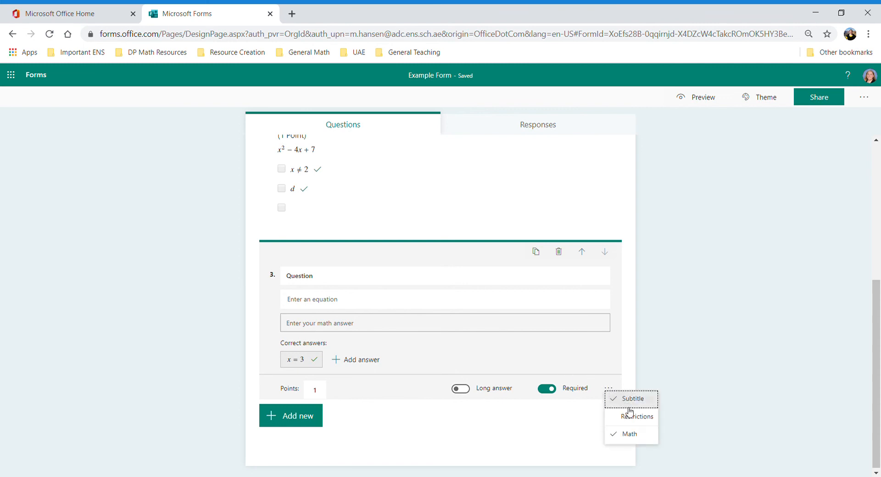
left_click(600, 371)
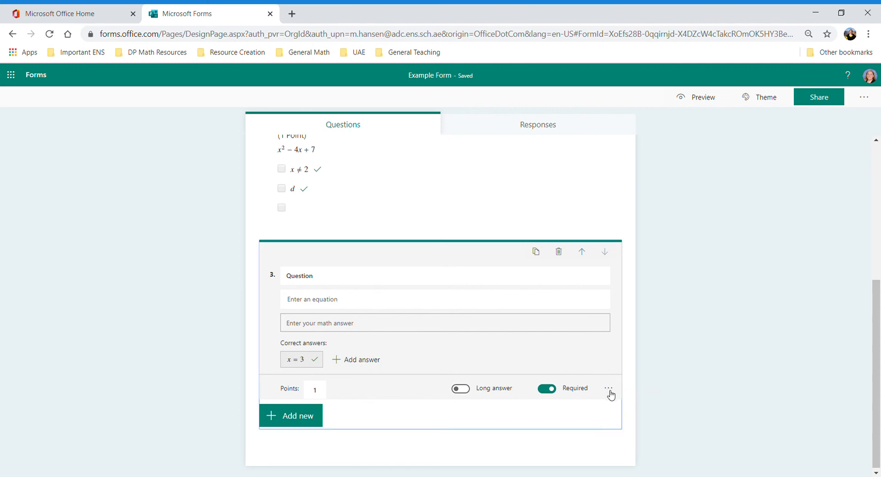
left_click(610, 391)
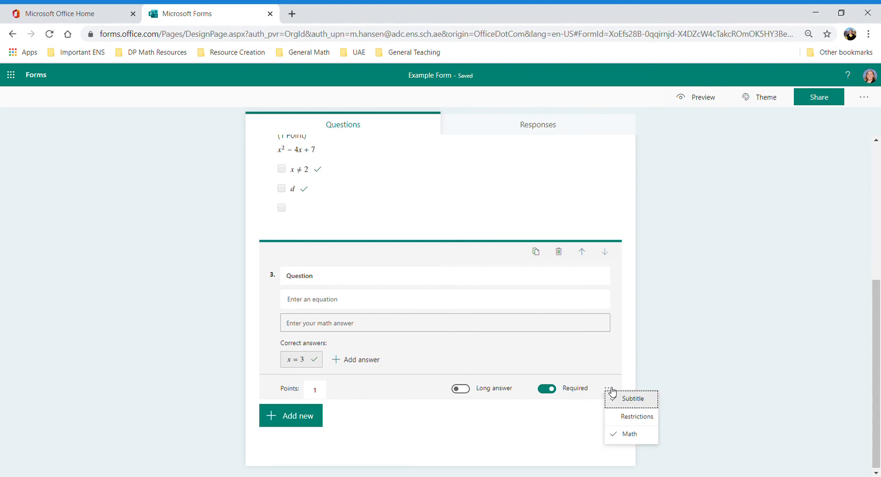
left_click(638, 417)
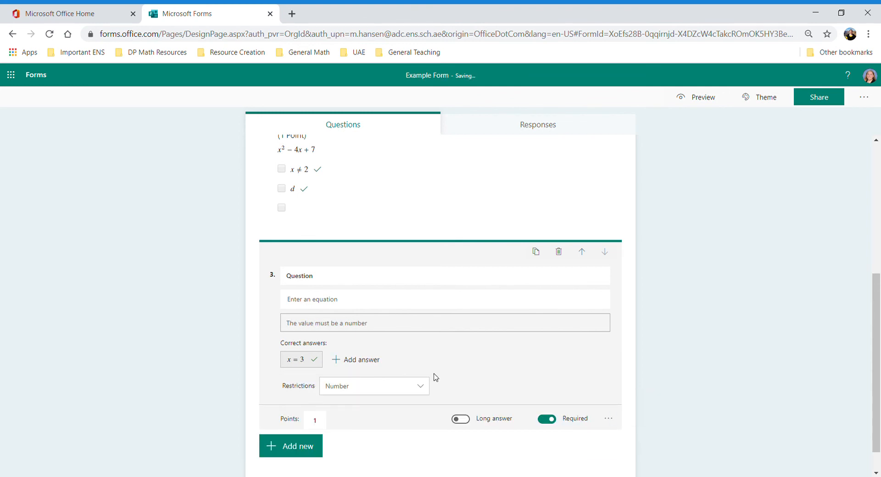
left_click(422, 392)
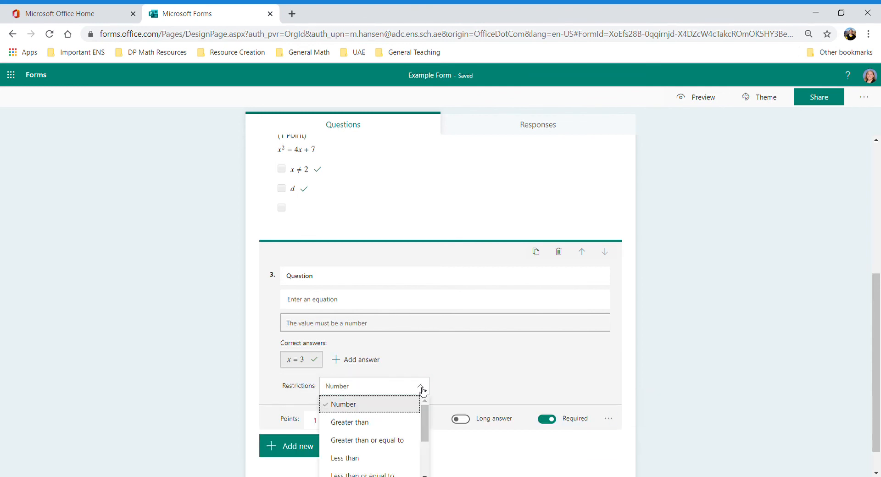
left_click(362, 404)
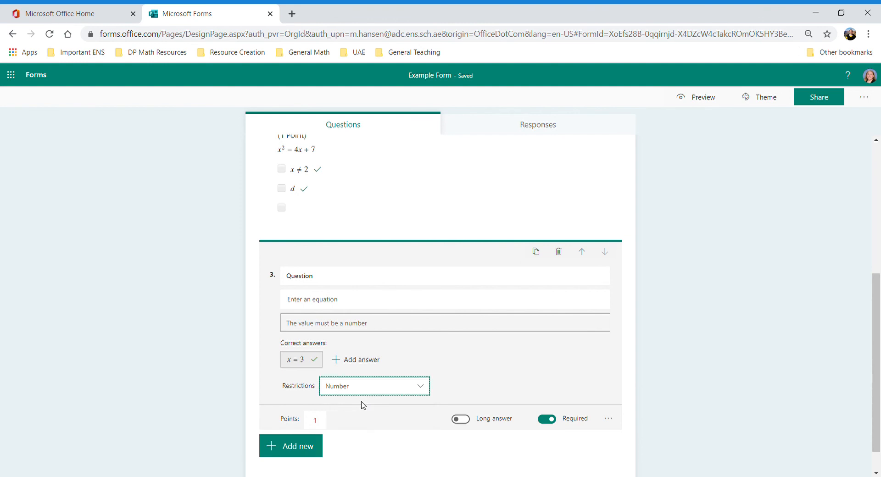
- Restrict the answer of question 3 to numbers greater than 0
left_click(429, 387)
scroll(425, 428, "down", 1)
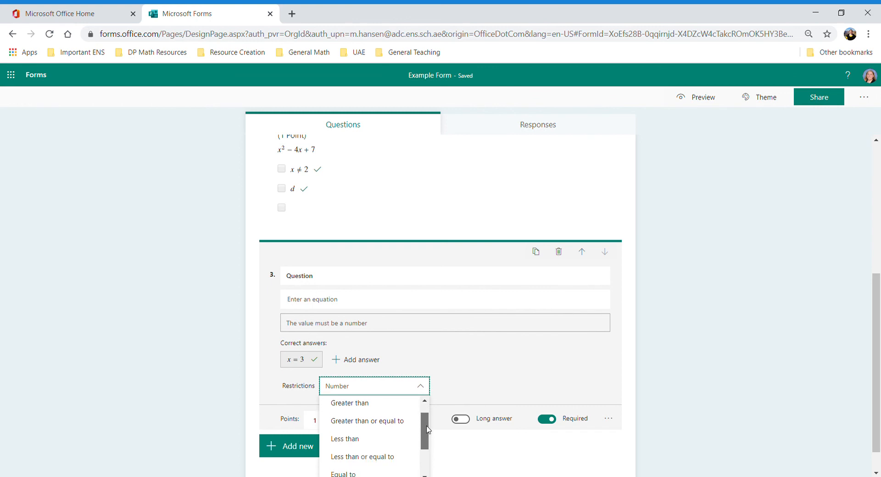
scroll(427, 429, "up", 1)
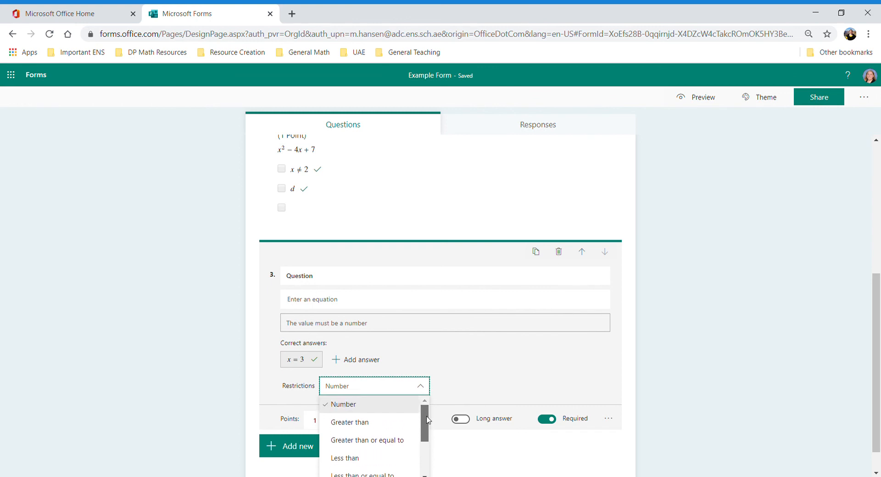
left_click(356, 422)
left_click(478, 390)
key("BackSpace")
type("0")
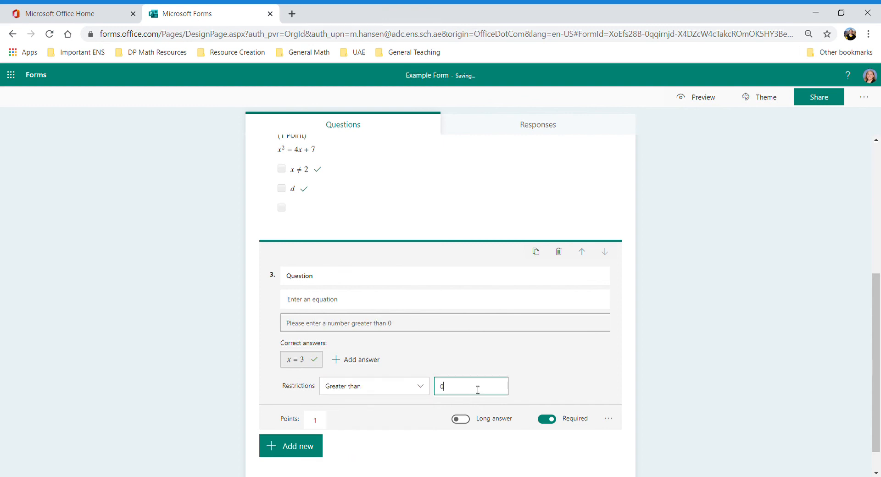
left_click(543, 379)
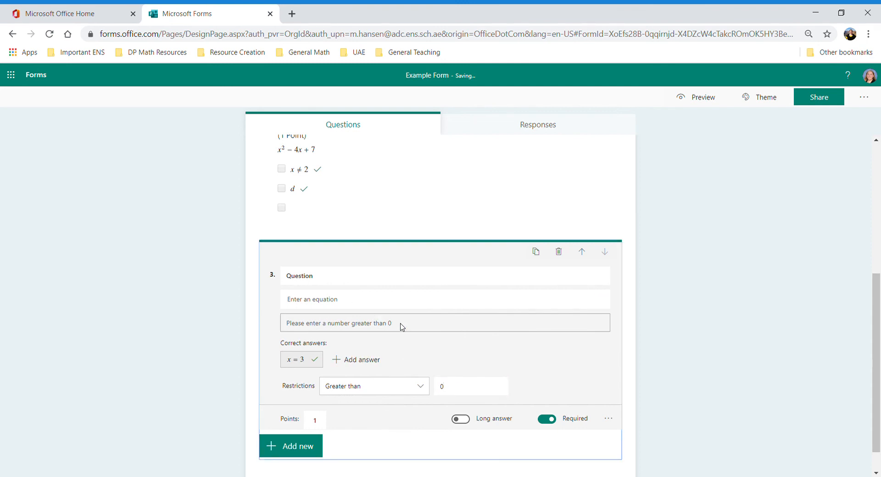
- Change the restriction type of question 3 to Equal to
left_click(420, 392)
left_click_drag(427, 437, 430, 464)
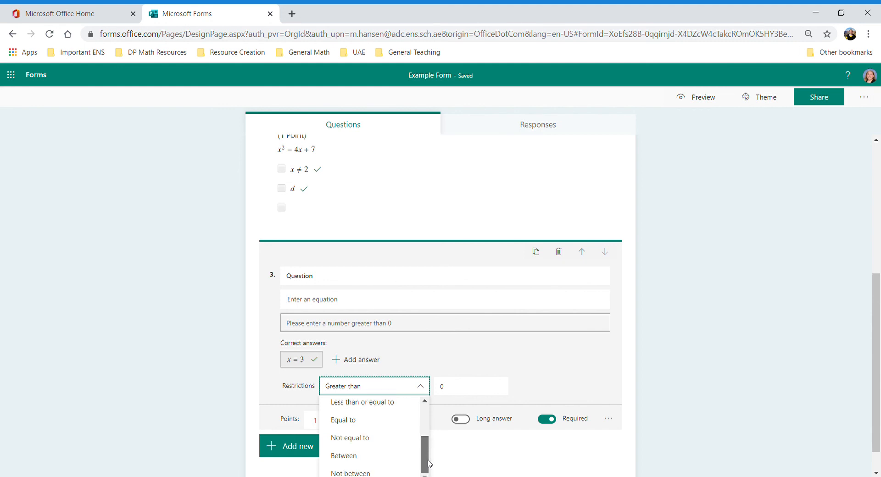
left_click(352, 421)
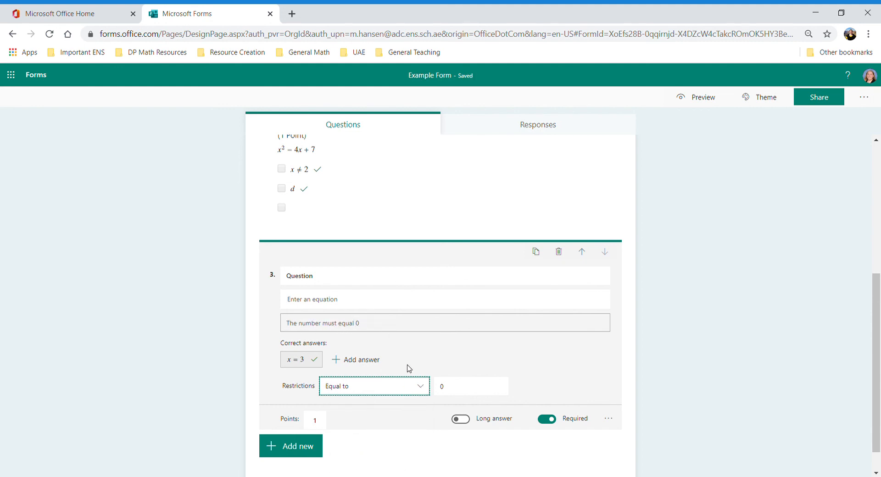
- Change the restriction type of question 3 to Between
left_click(464, 393)
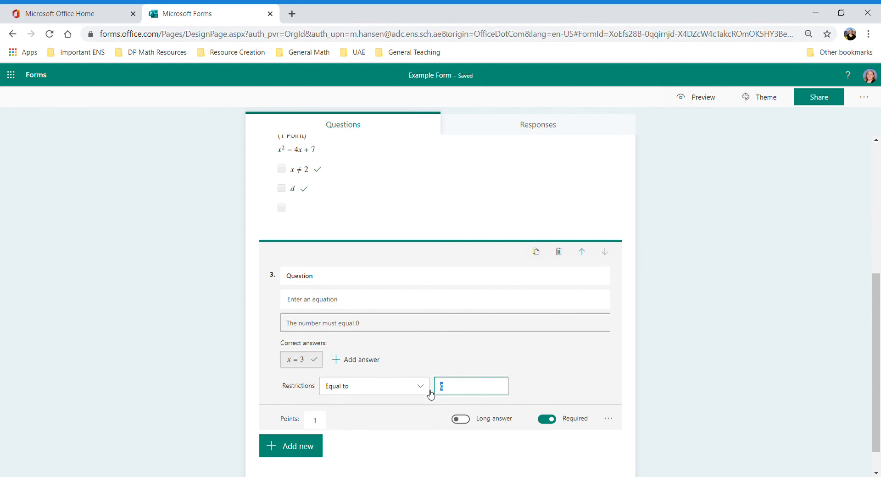
left_click(428, 391)
left_click_drag(427, 429, 427, 459)
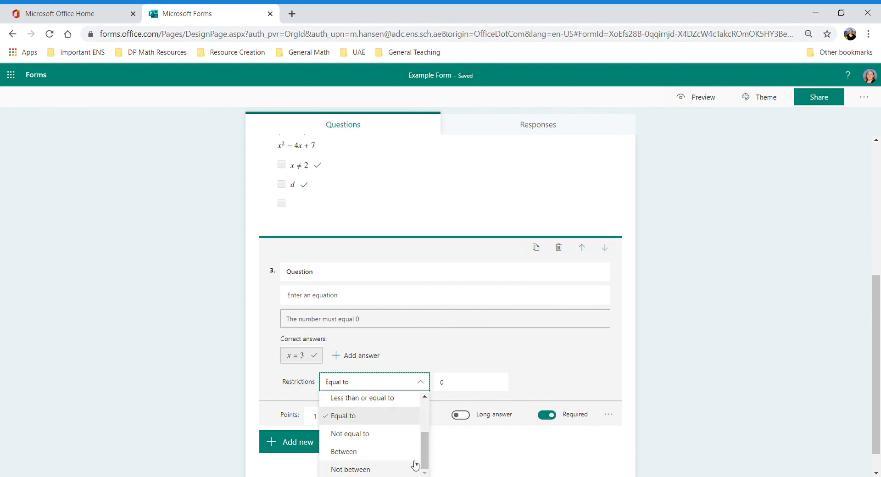
left_click(371, 453)
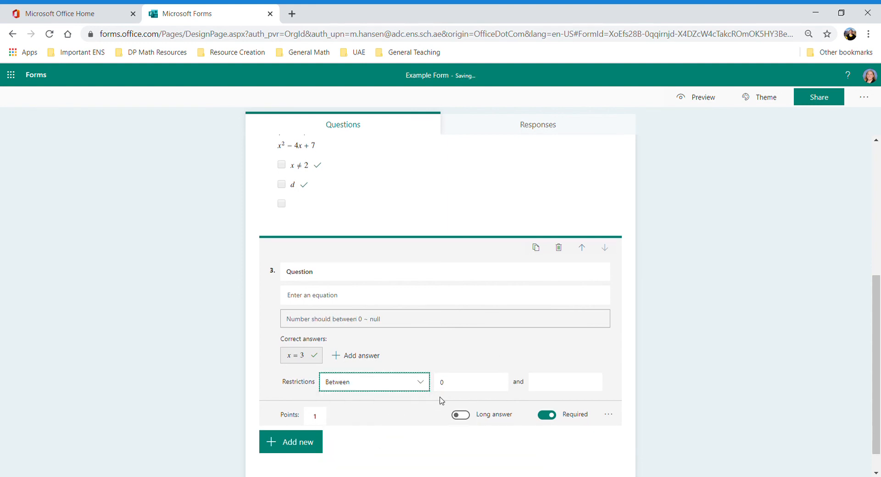
left_click(478, 338)
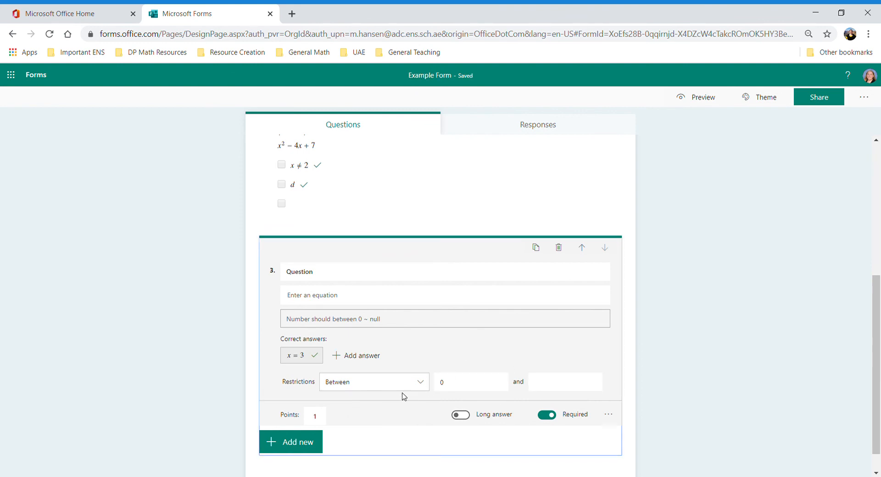
left_click(419, 385)
left_click_drag(426, 434, 425, 400)
- Remove the restrictions from question 3 and make it a long-answer question
left_click(609, 416)
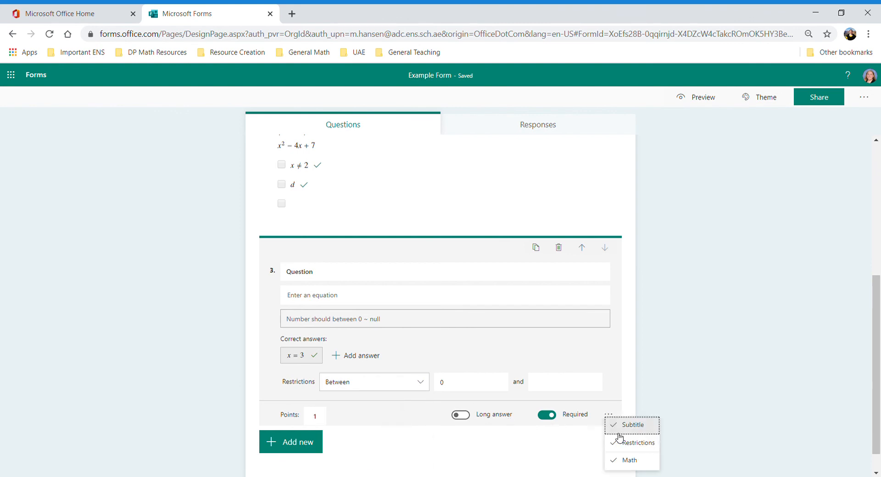
left_click(620, 441)
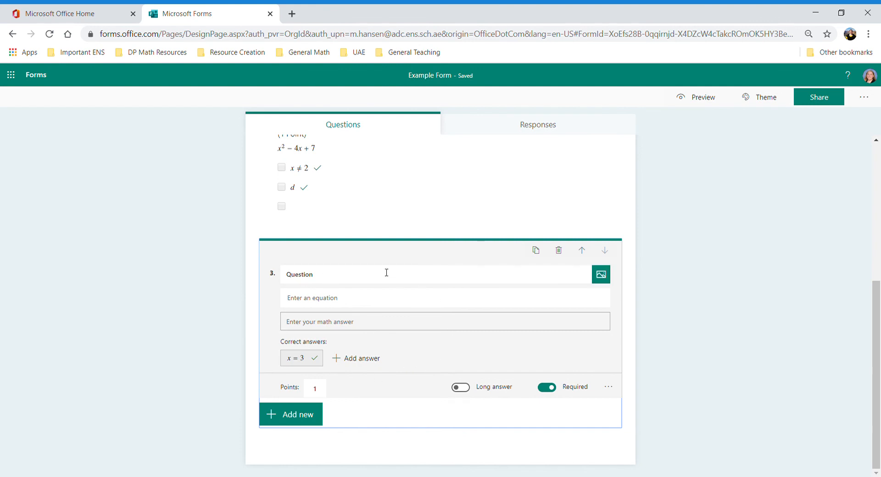
left_click(461, 388)
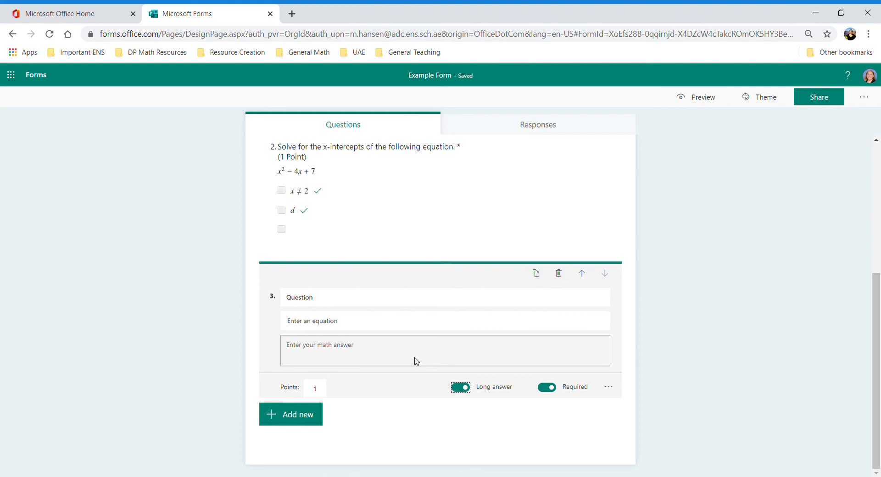
- Add a rating question as question 4 and set its levels to 2
left_click(287, 415)
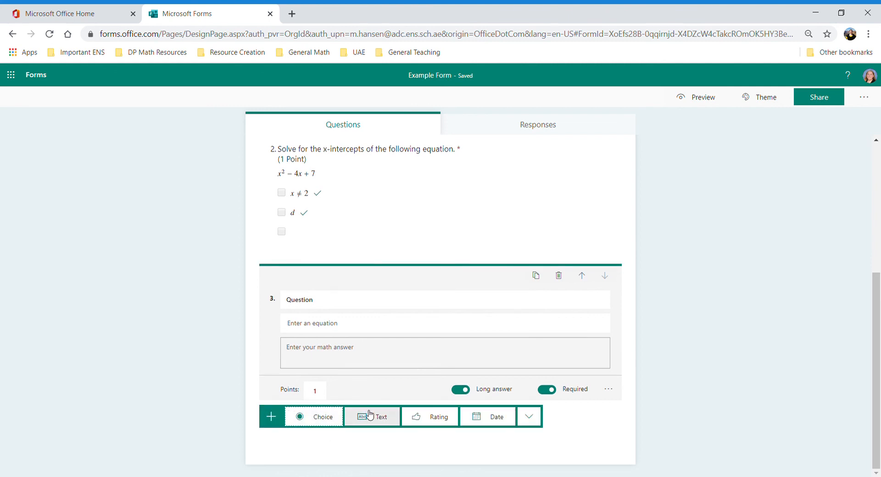
left_click(448, 421)
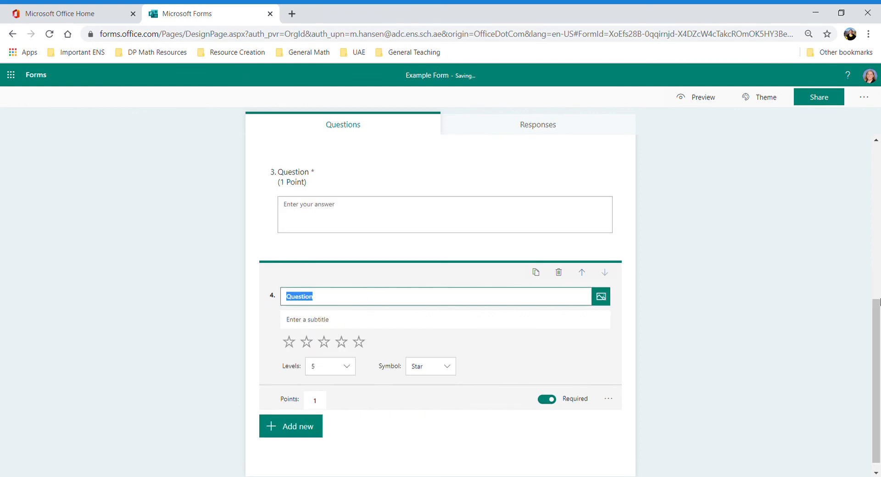
left_click(350, 367)
left_click_drag(350, 390, 350, 456)
left_click(323, 390)
- Set the rating in question 4 to 10 levels with the symbol Number
left_click(349, 367)
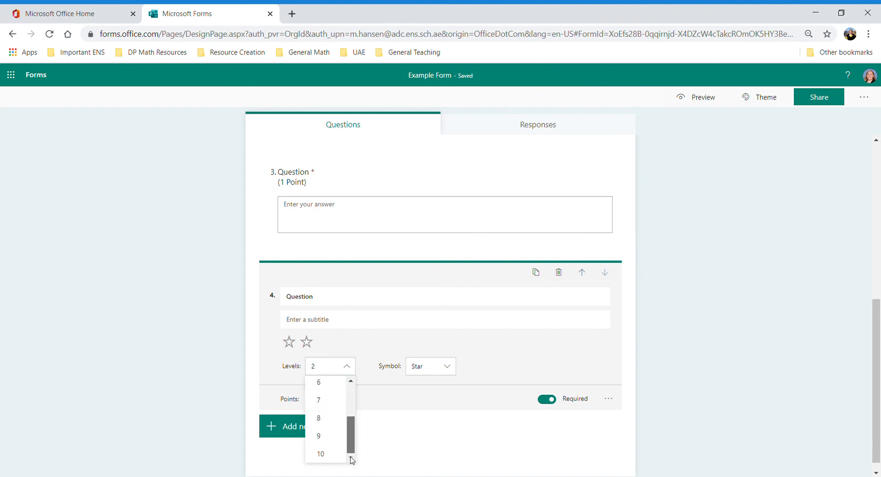
left_click(330, 453)
left_click(449, 367)
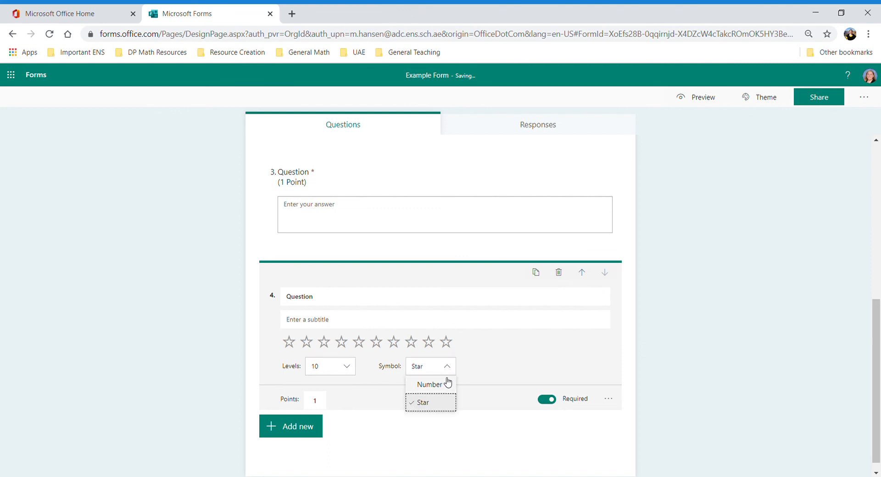
left_click(446, 383)
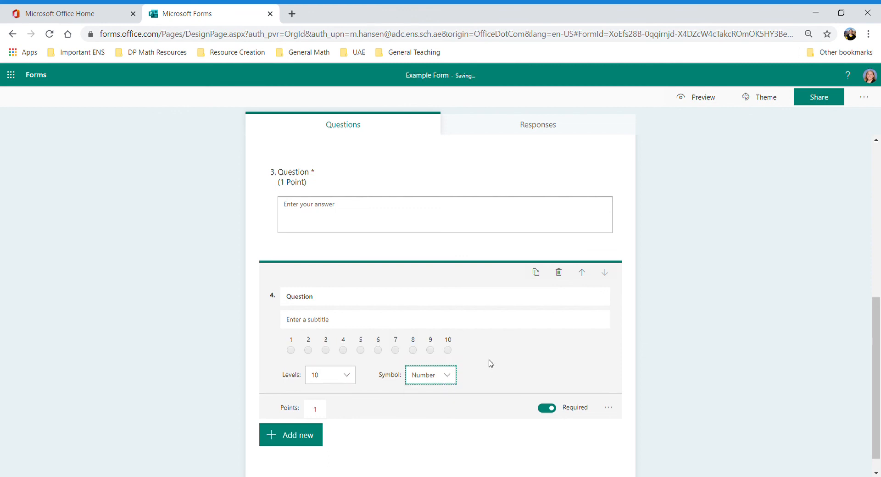
left_click(518, 374)
- Turn on labels for question 4 and label level 1 "I have no idea what I'm doing."
left_click(609, 408)
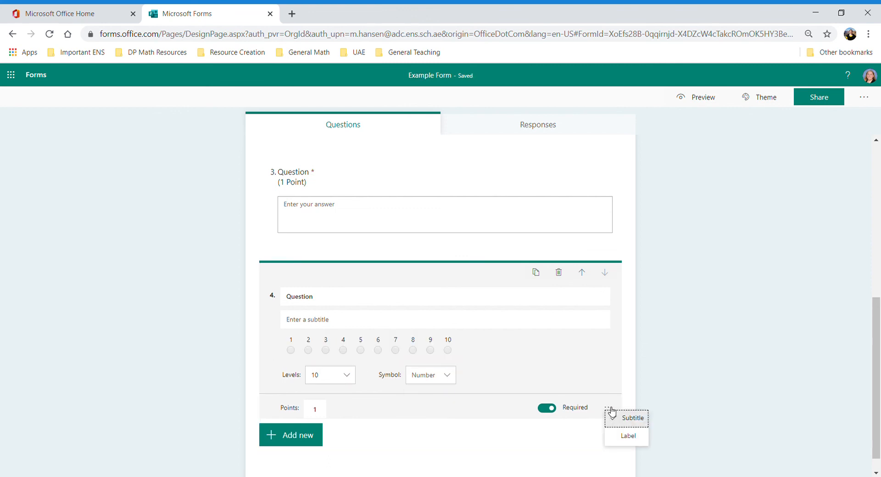
left_click(623, 439)
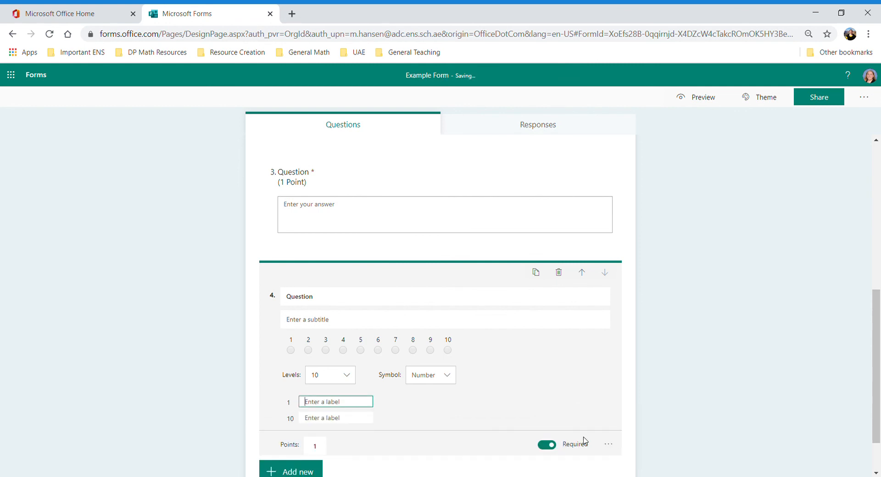
left_click(340, 403)
type("l have")
type(" no idea what I'm doing.")
- Label level 10 of question 4 "I could teach this better than you."
left_click(349, 421)
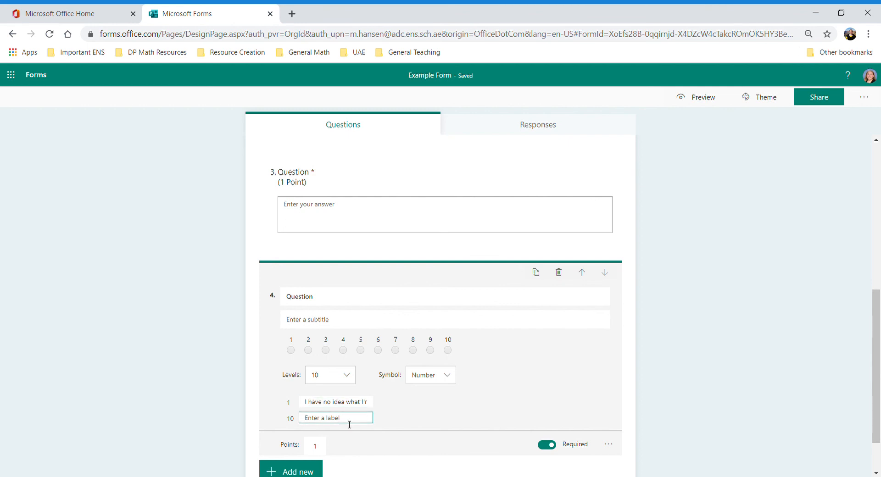
type("I could t")
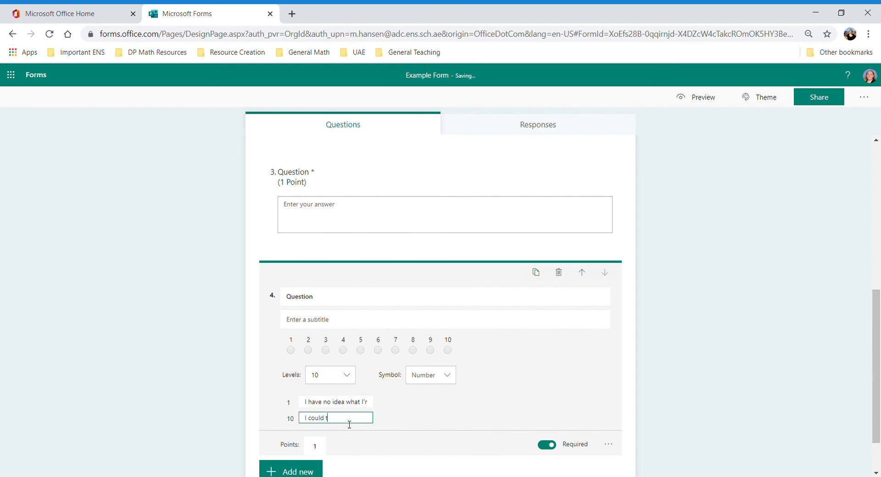
type("each this better than you.")
left_click(399, 421)
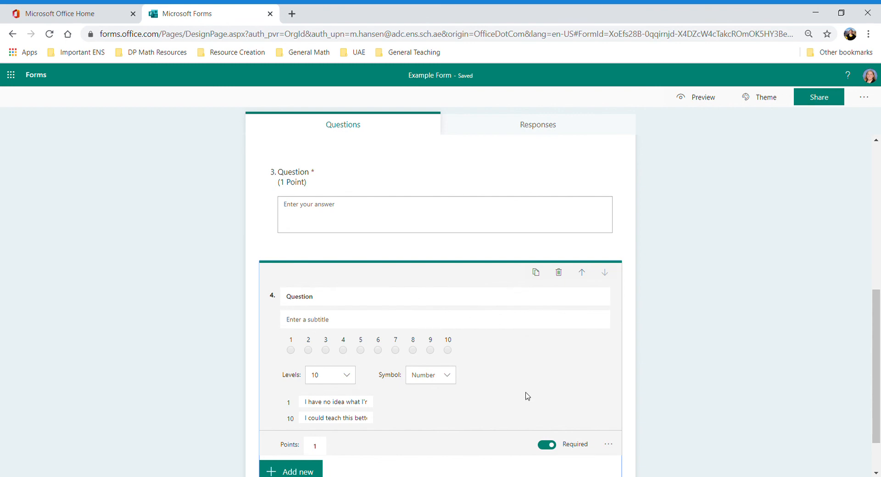
- Preview the form to check how the labelled rating scale looks, and return to editing
left_click(700, 98)
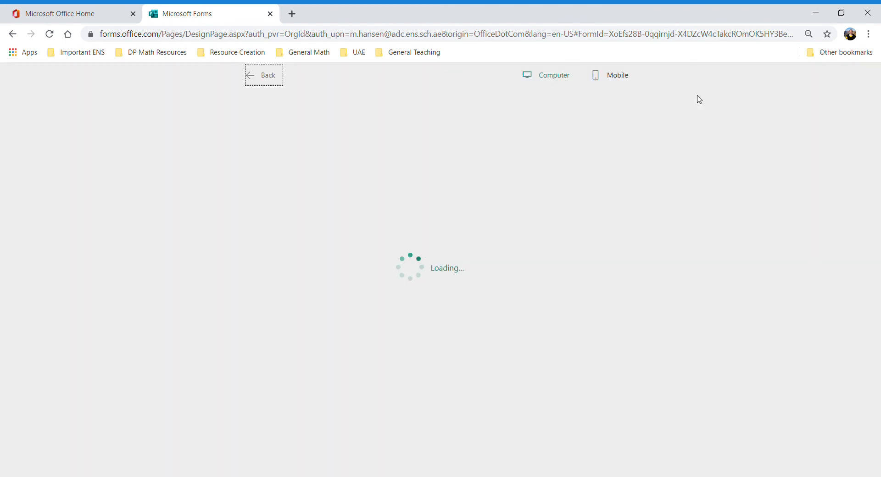
left_click_drag(880, 196, 880, 382)
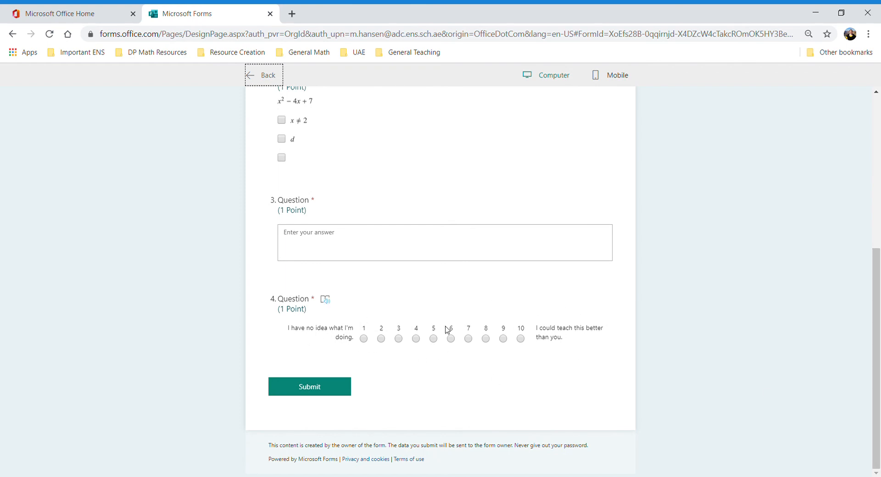
left_click(260, 74)
left_click(700, 366)
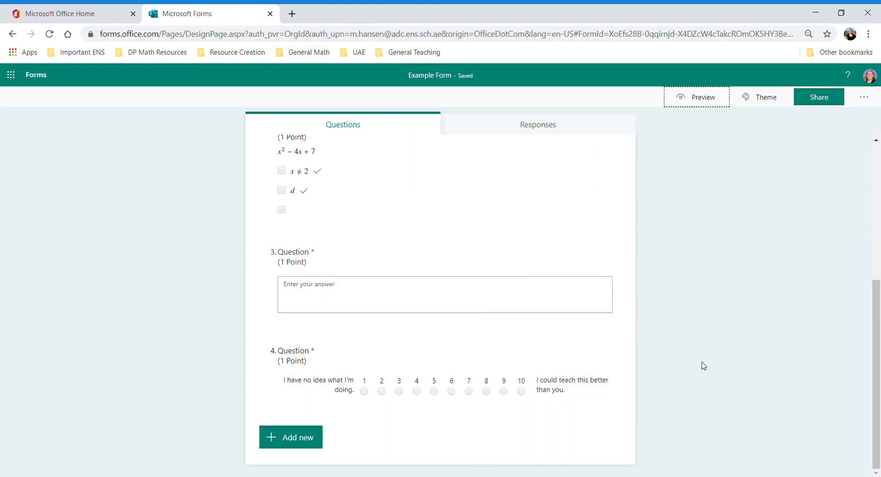
- Add a ranking question as question 5, keeping its default options
left_click(282, 449)
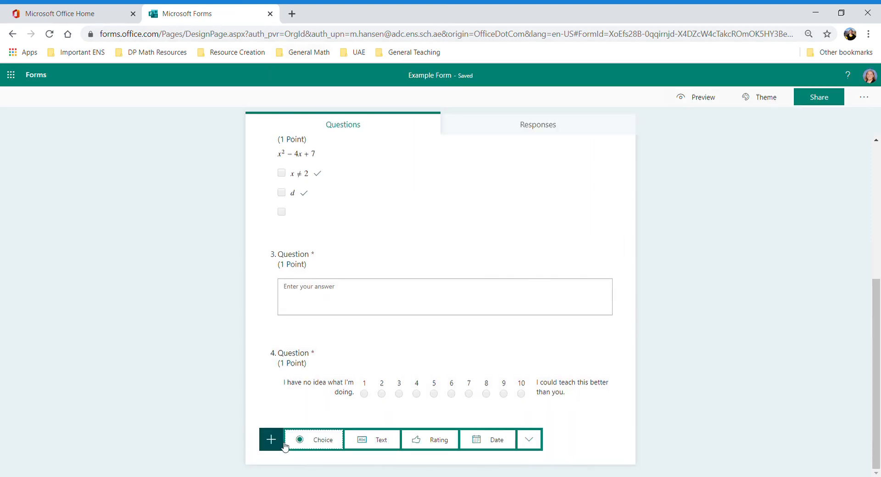
left_click(531, 442)
left_click(563, 393)
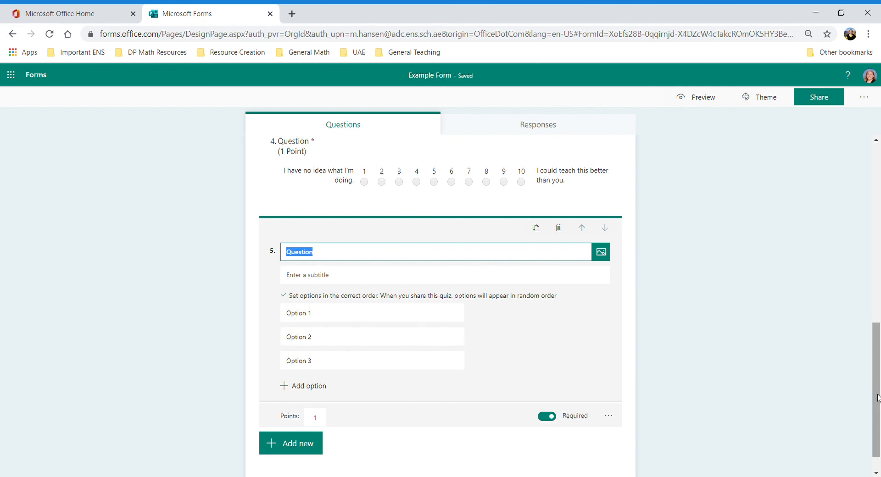
mouse_move(877, 412)
left_mouse_down()
mouse_move(878, 390)
mouse_move(877, 411)
left_mouse_up()
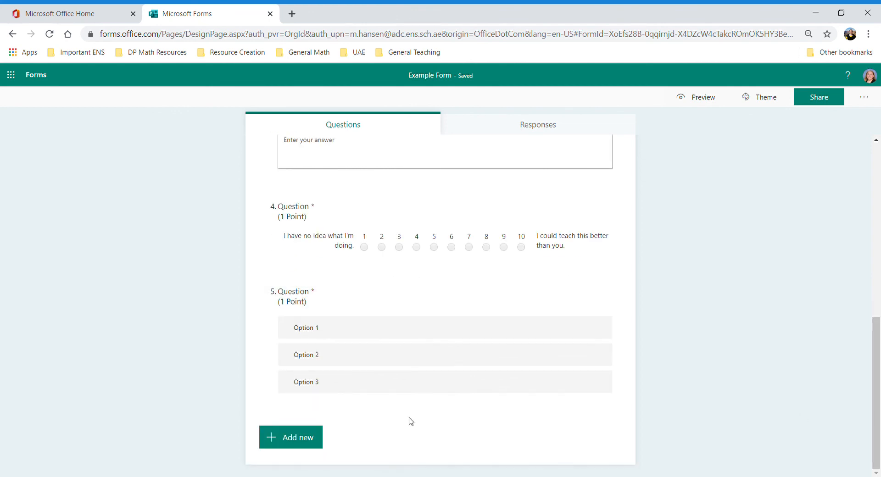
- Add a file upload question as question 6 and accept creating the OneDrive folder for responders' files
left_click(318, 439)
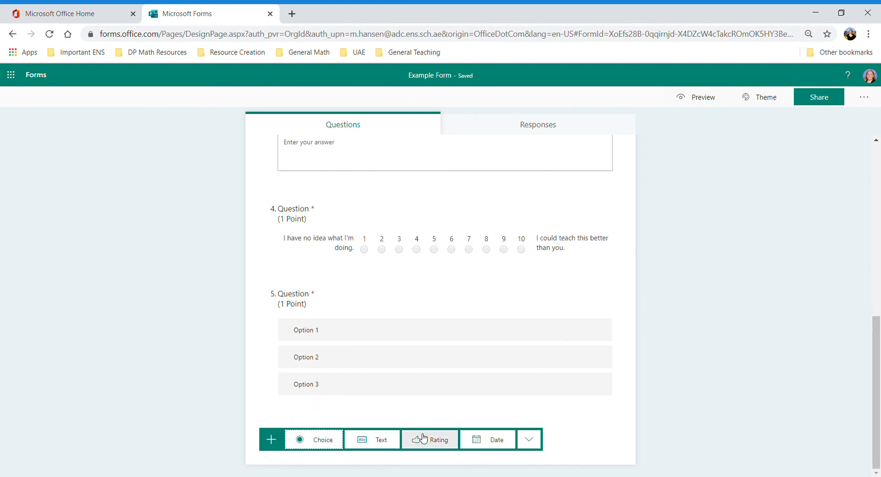
left_click(529, 440)
mouse_move(576, 410)
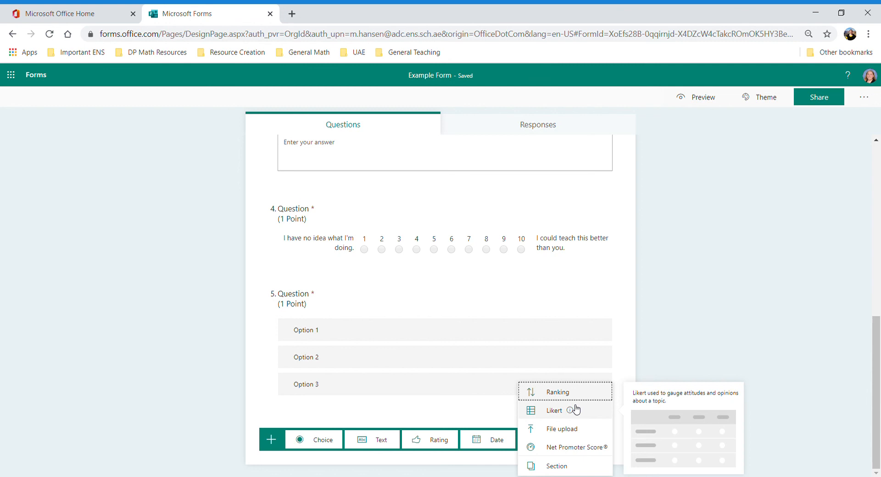
left_click(586, 435)
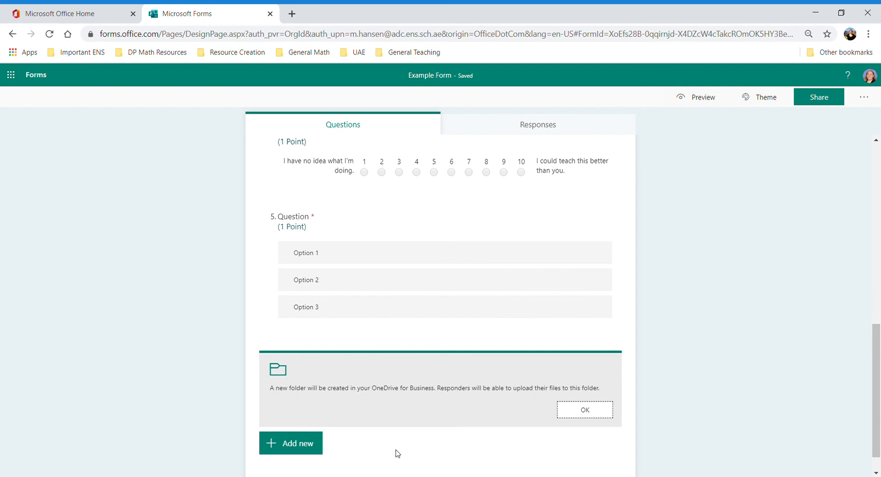
left_click(600, 410)
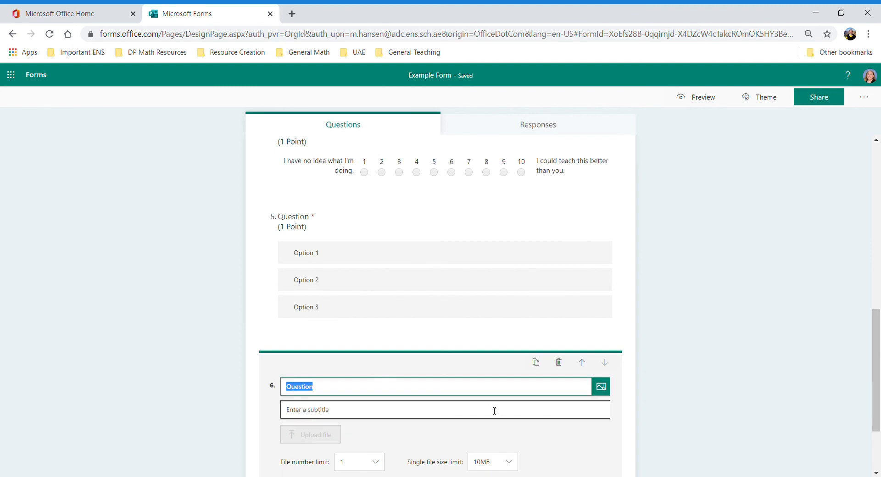
left_click(350, 390)
left_click_drag(350, 391, 273, 384)
left_click(707, 410)
- Add a Likert question as question 7
scroll(879, 342, "down", 1)
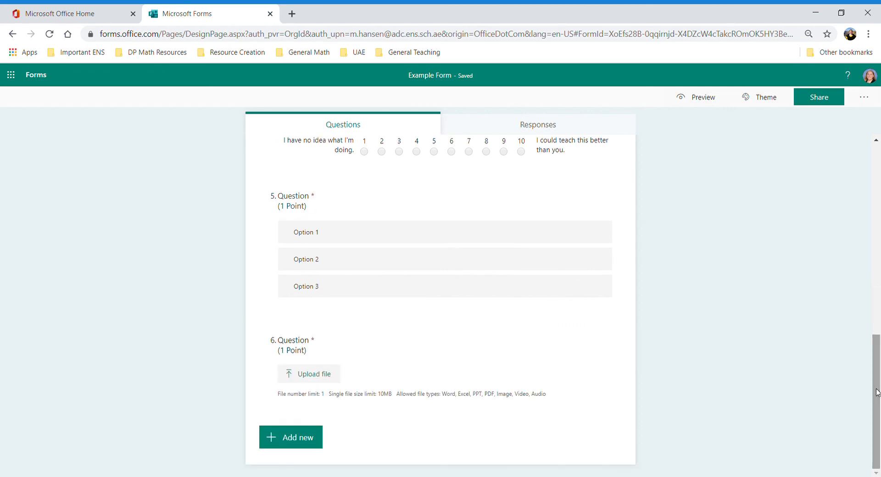
left_click(285, 445)
left_click(530, 444)
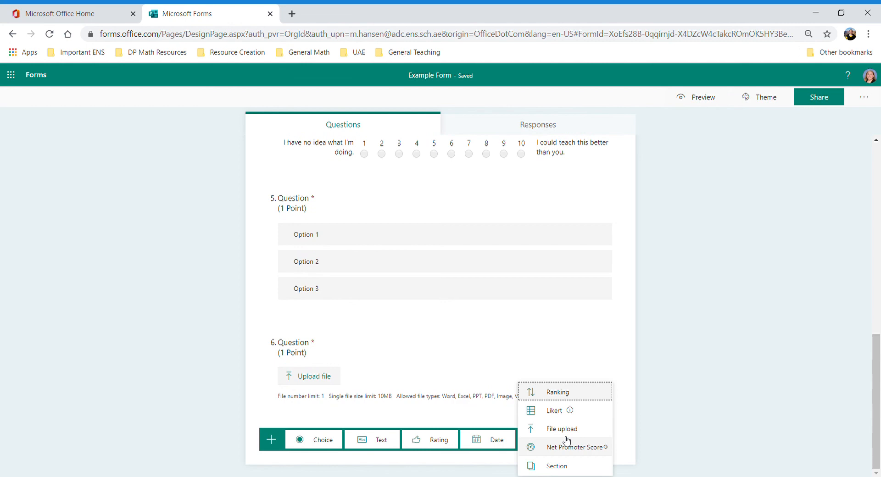
left_click(574, 411)
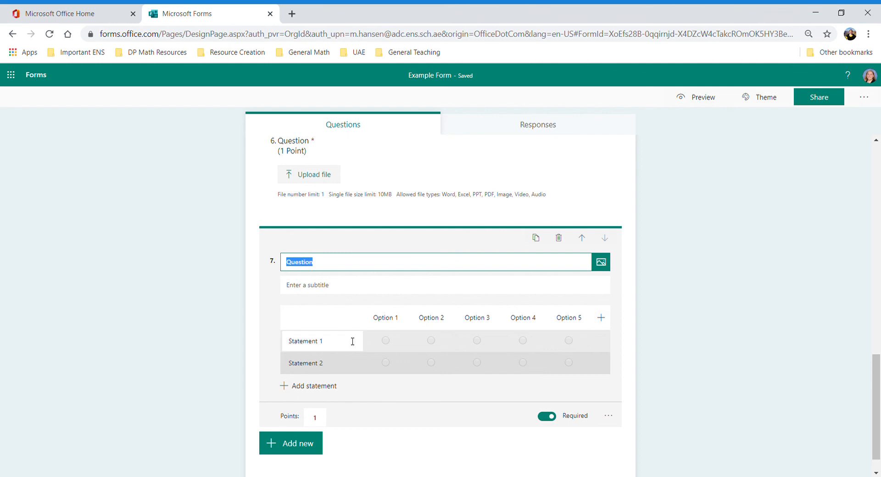
- Rename the first three Likert options in question 7 as "less than 0", "0" and "greater than zero"
left_click(392, 322)
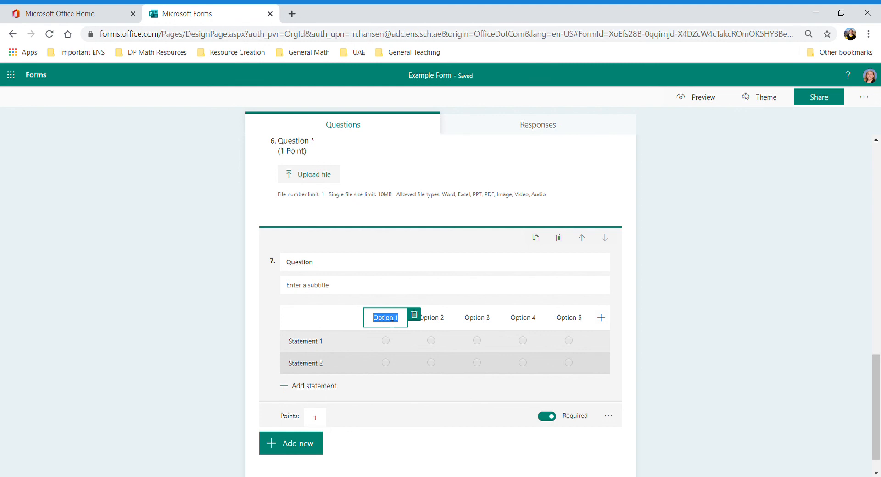
type("less than 0")
left_click(440, 326)
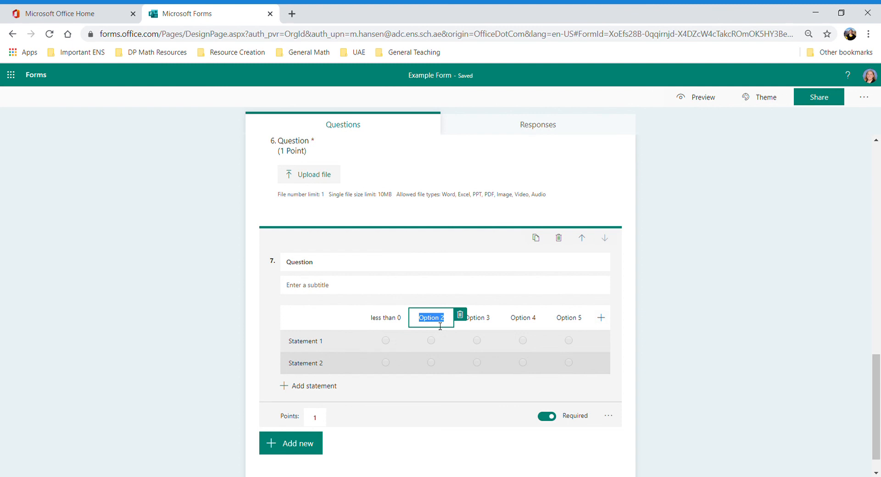
type("0")
left_click(495, 325)
type("greater t")
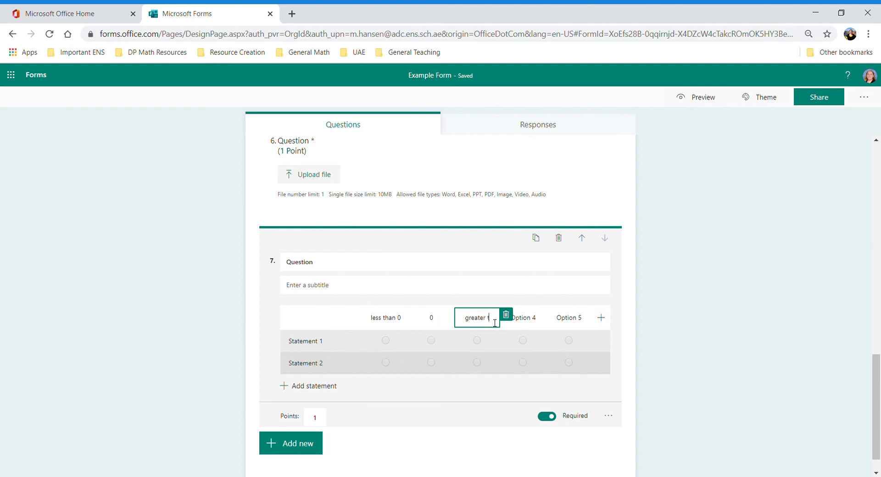
type("han 0ero")
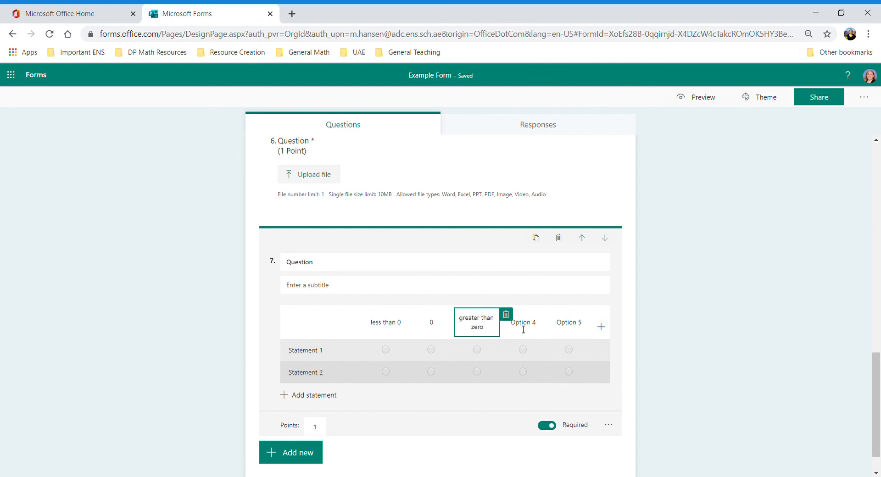
- Delete the fourth and fifth options from the Likert question 7
left_click(544, 324)
left_click(552, 319)
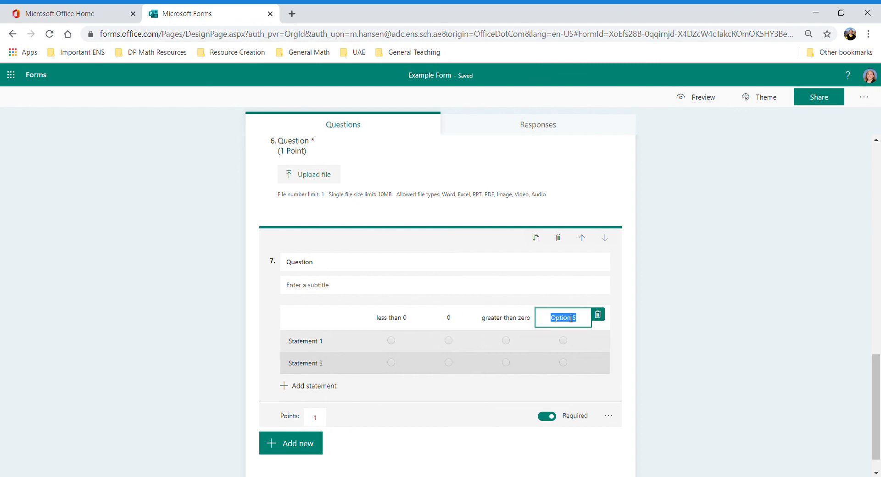
left_click(597, 317)
- Rename the two Likert statements in question 7 as "dogs" and "cats" and finish editing the question
left_click(327, 345)
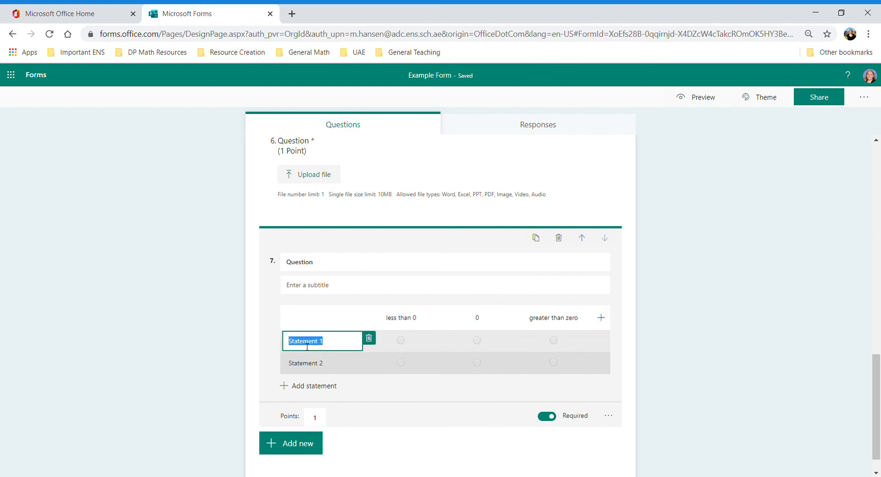
key("BackSpace")
type("dogs")
left_click(335, 365)
type("cats")
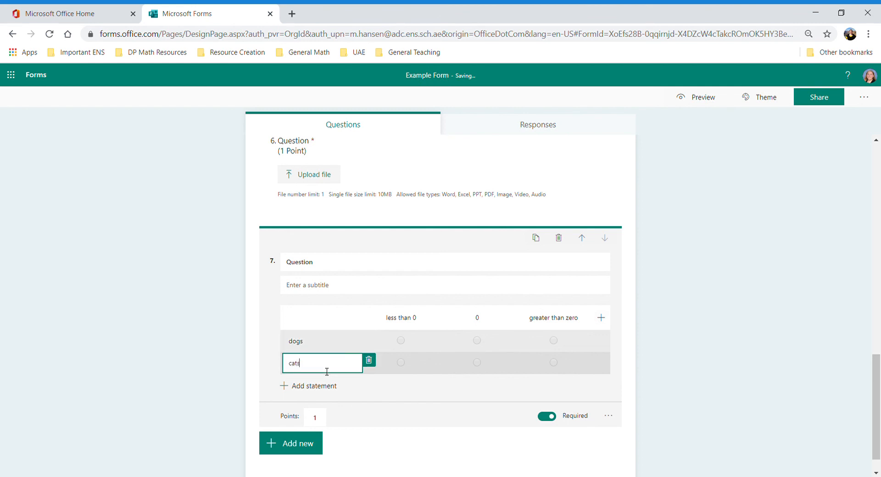
left_click(373, 402)
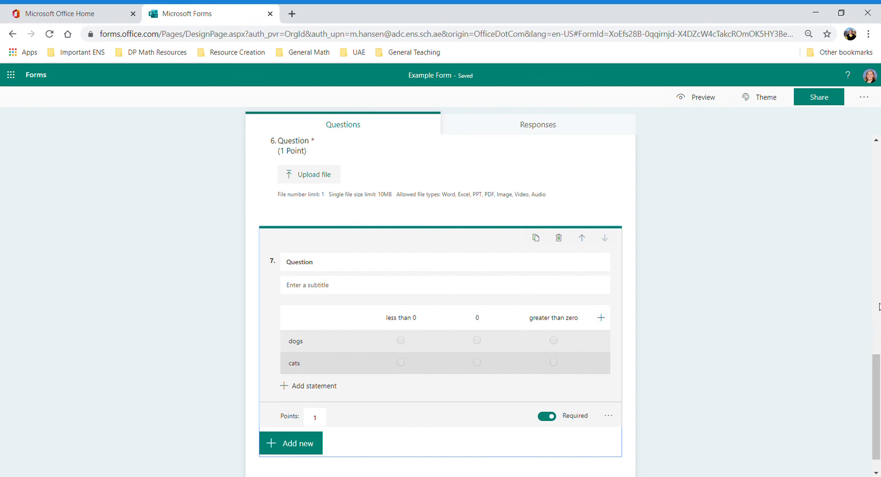
left_click(875, 337)
scroll(877, 295, "down", 5)
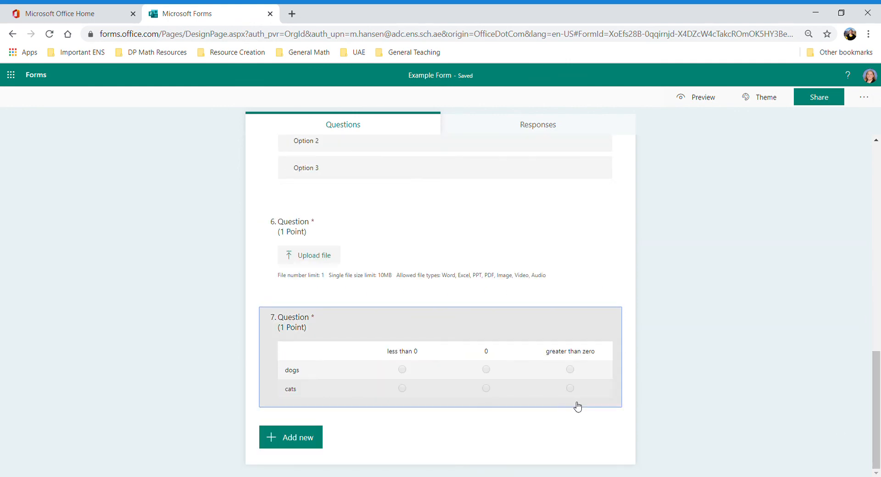
left_click(297, 437)
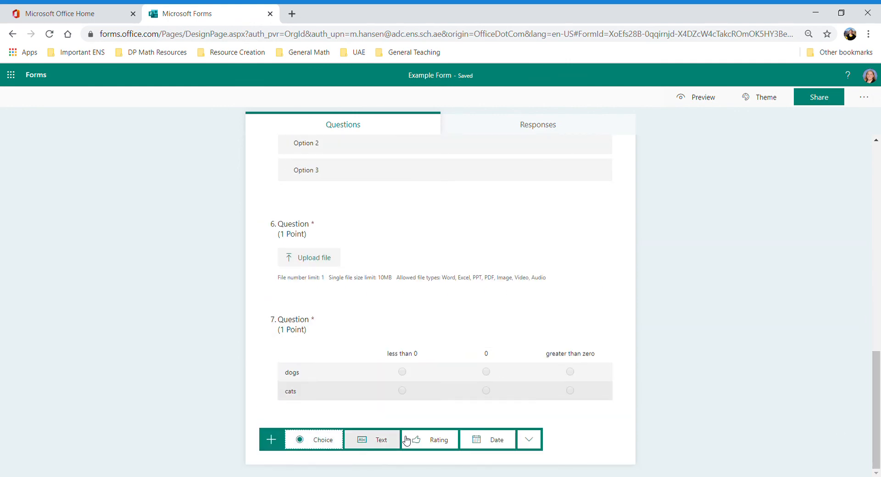
left_click(540, 442)
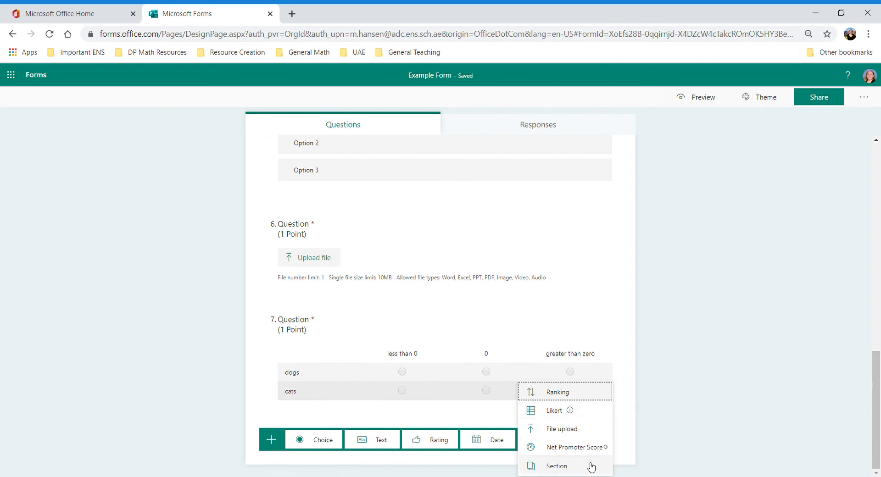
left_click(693, 368)
left_click(693, 367)
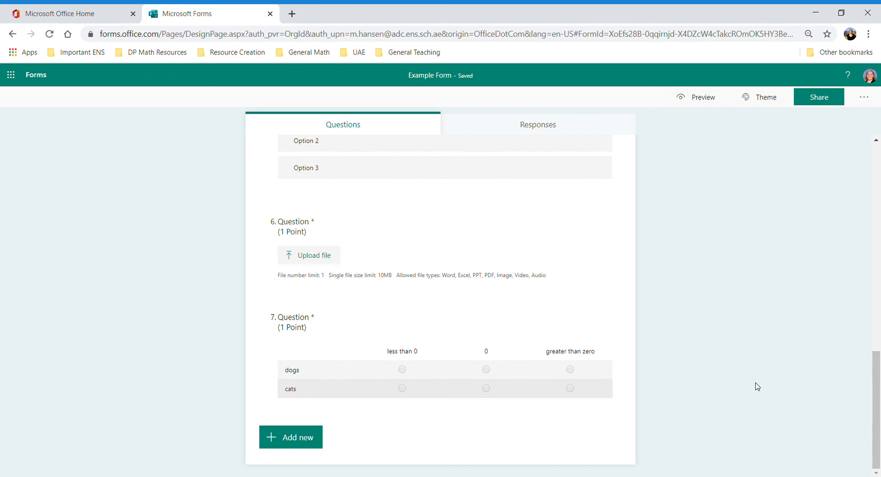
left_click_drag(876, 413, 880, 123)
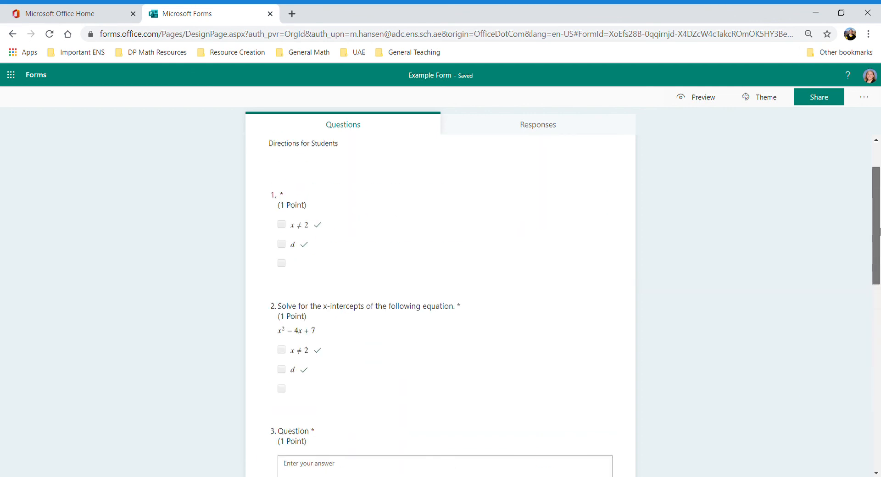